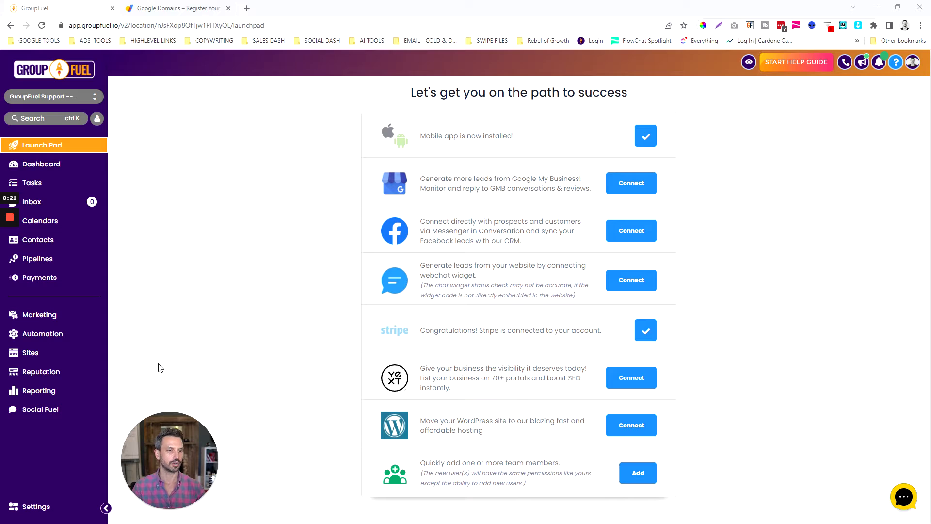
Step: Open the dedicated domain page of the Email Services settings, closing the LastPass address prompt
left_click(35, 505)
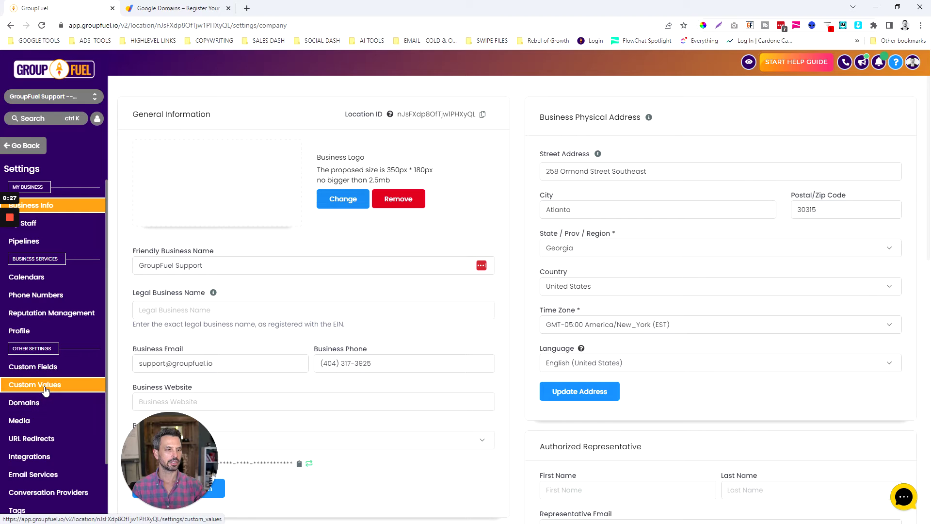
scroll(43, 393, "down", 3)
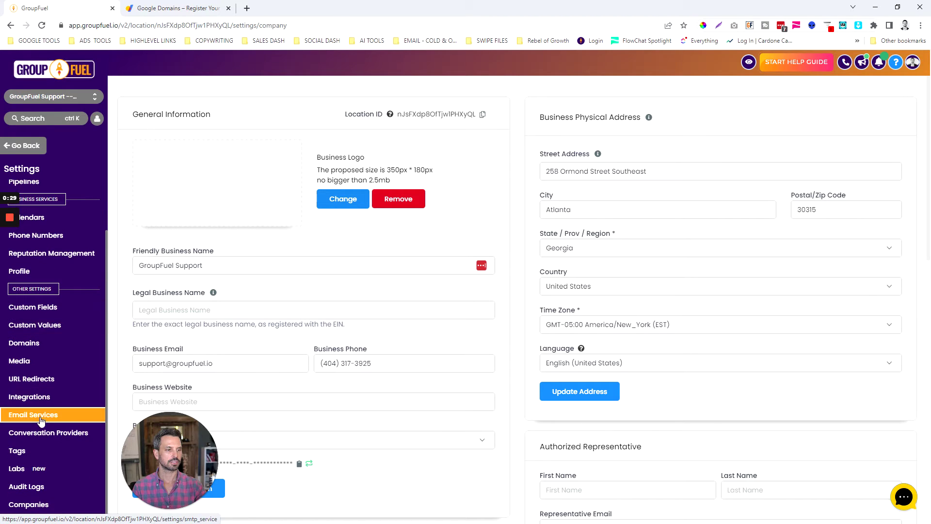
left_click(40, 418)
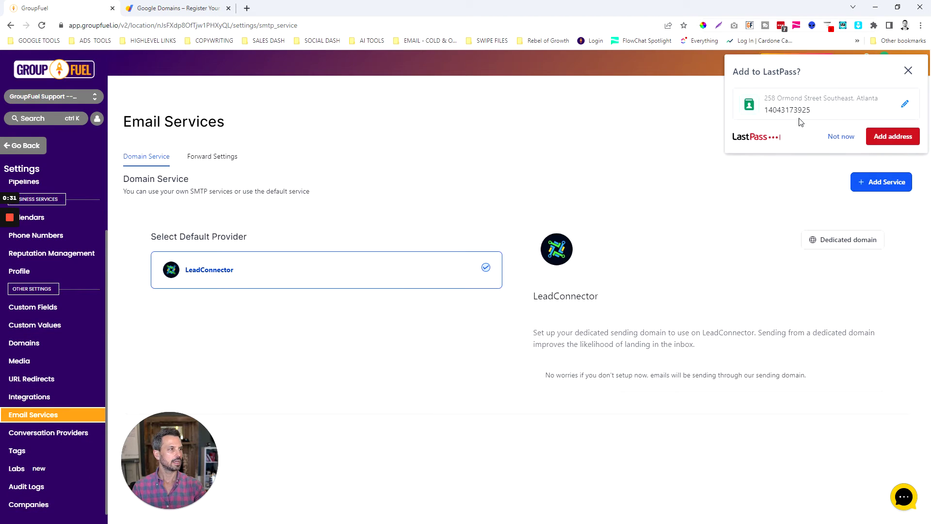
left_click(908, 73)
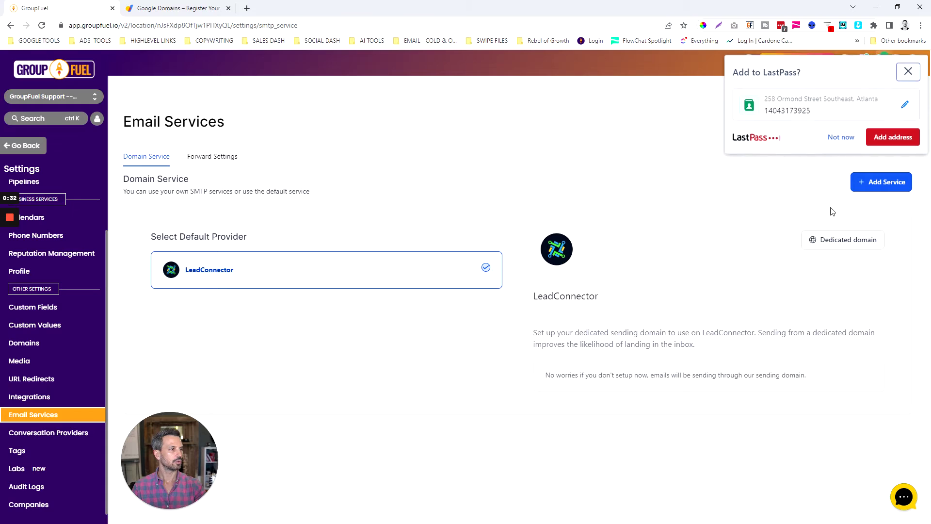
left_click(834, 247)
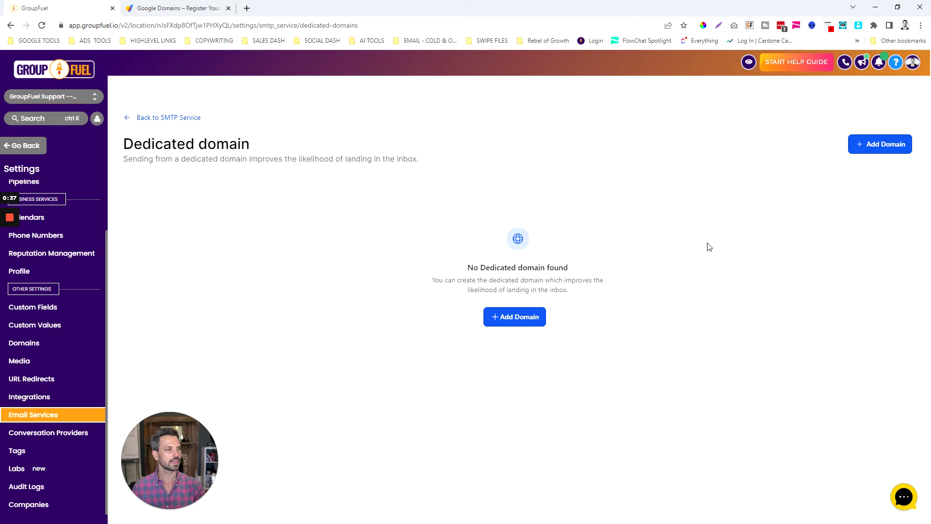
Step: Start adding a new dedicated sending domain and enter email.groupfuel.io as its name
left_click(517, 318)
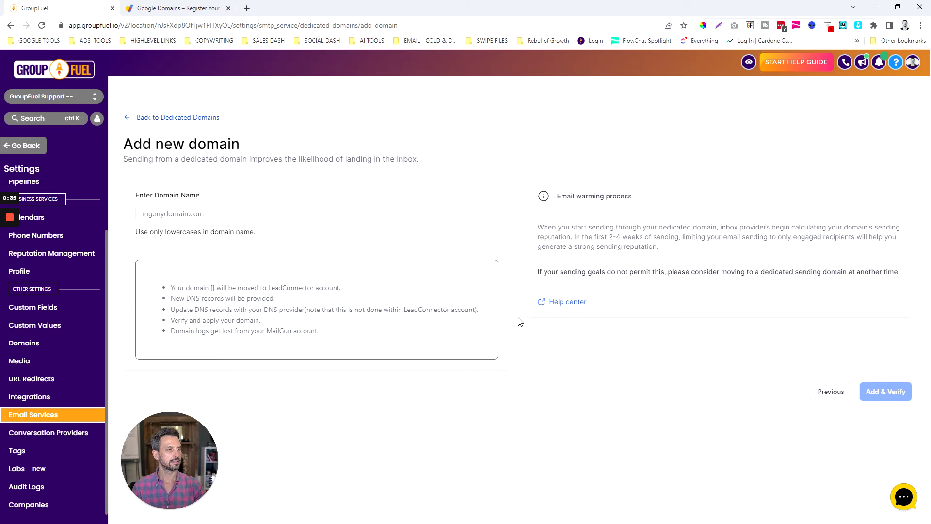
left_click(218, 213)
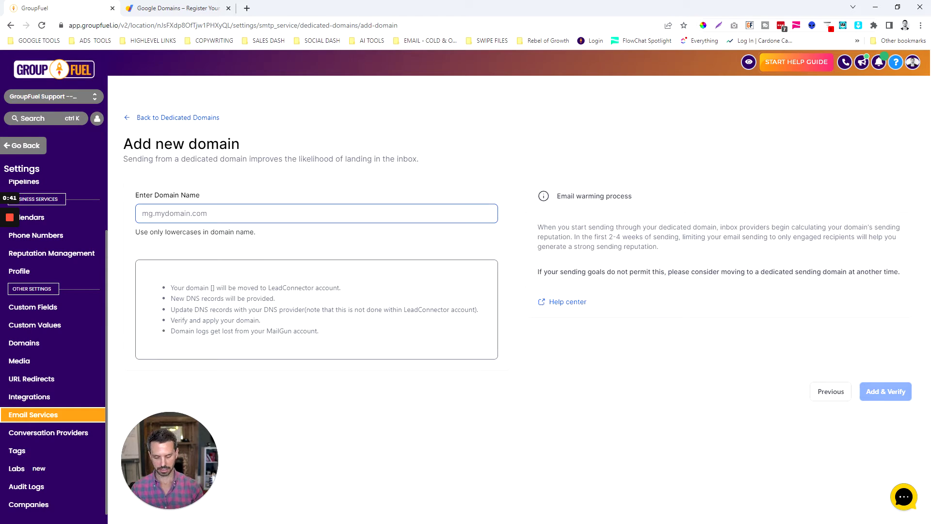
type("email.g")
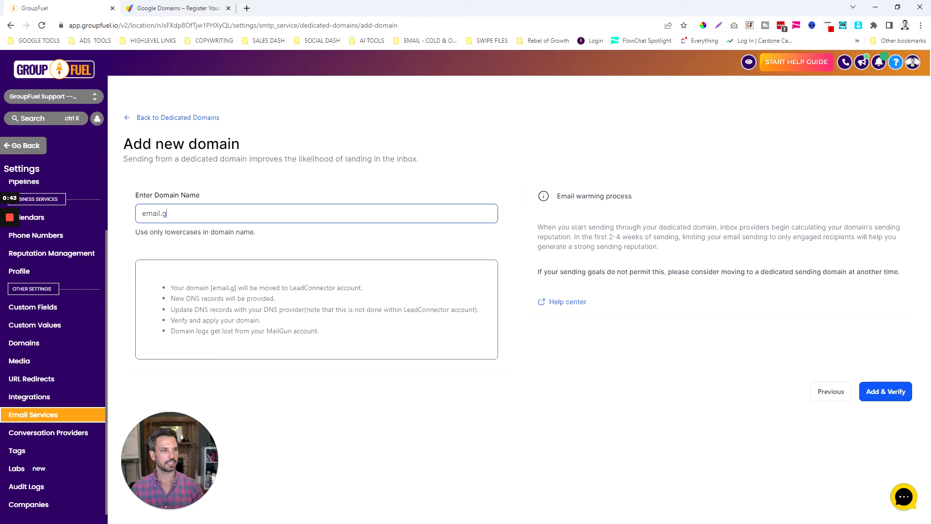
type("roupfuel.io")
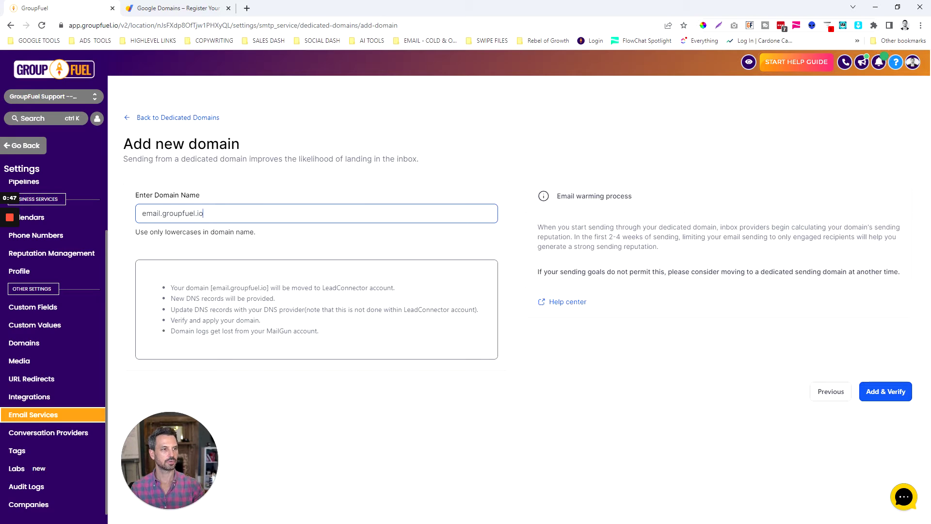
left_click_drag(161, 214, 133, 216)
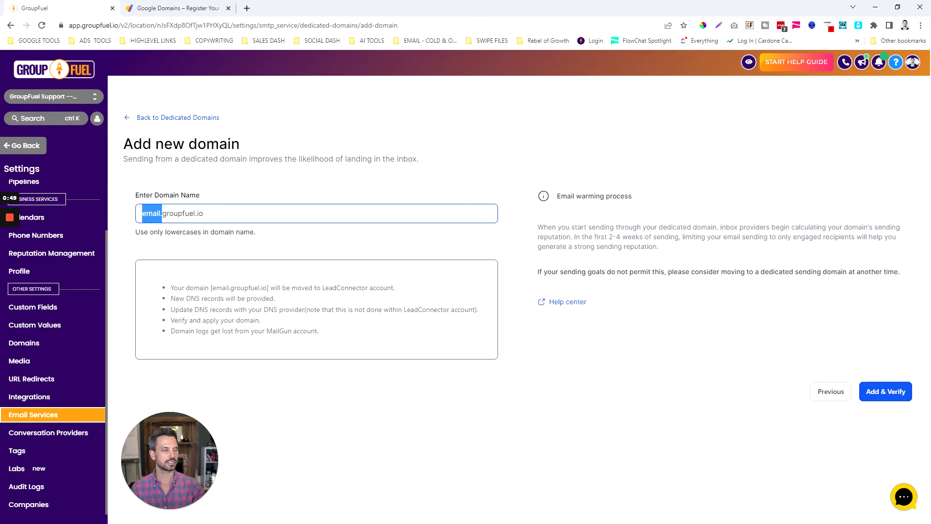
left_click(152, 213)
key("shift+Right")
key("shift+Right")
key("shift+Right")
key("shift+Right")
key("shift+Right")
key("shift+Right")
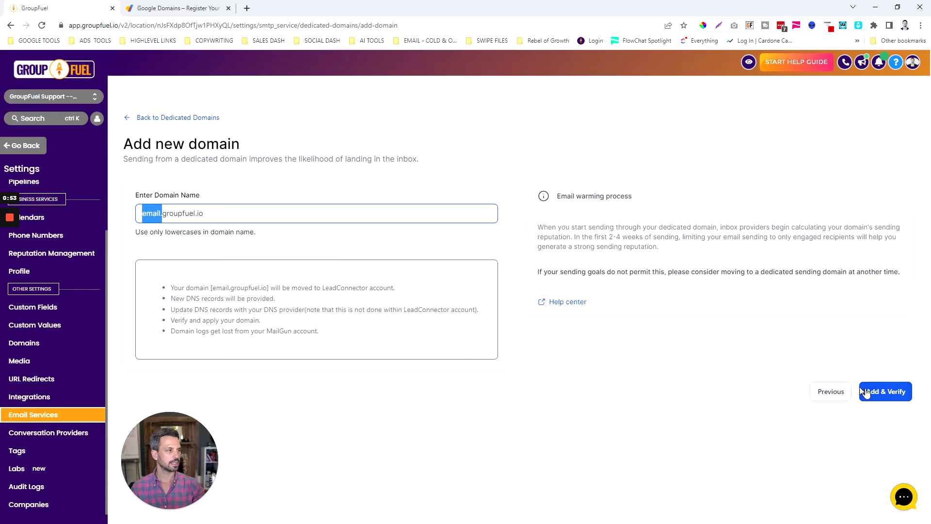
Step: Submit the new domain so that its required DNS records are listed
left_click(886, 397)
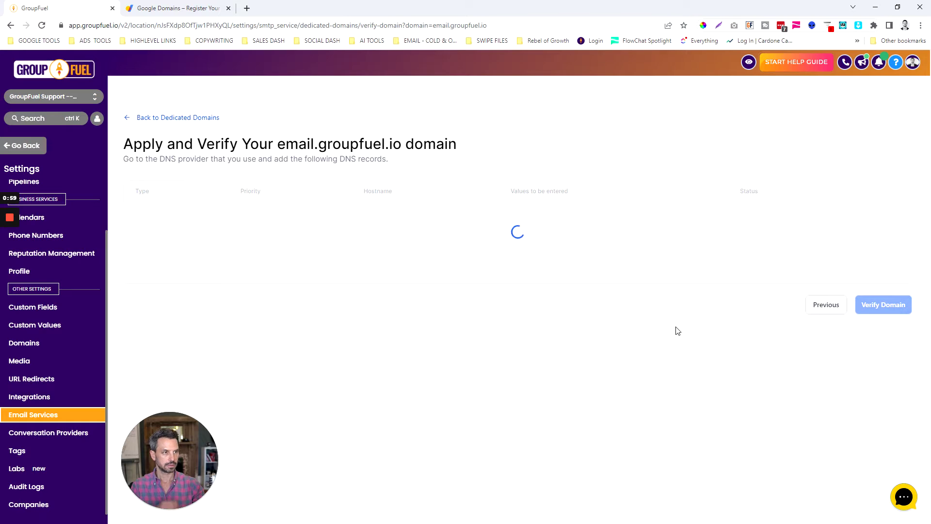
left_click_drag(163, 449, 33, 455)
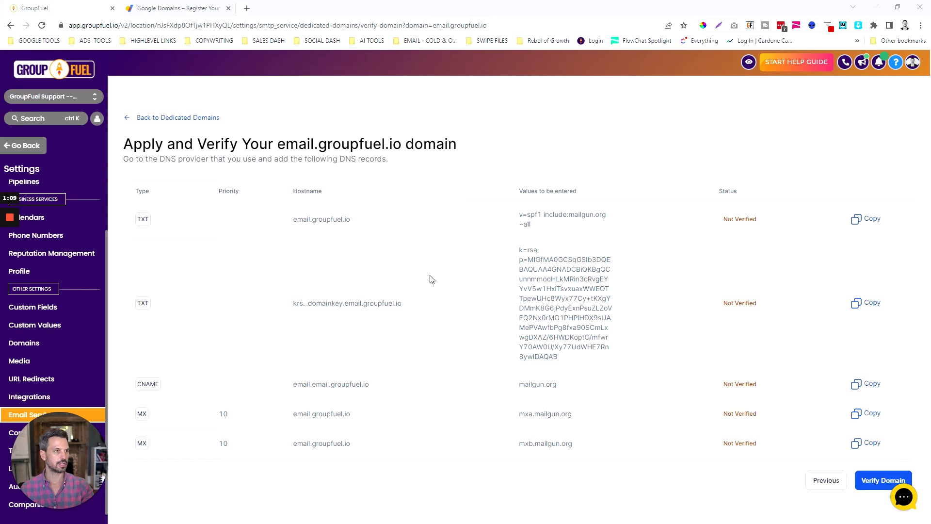
Step: Switch to Google Domains and open the custom DNS records of groupfuel.io for editing
left_click(167, 8)
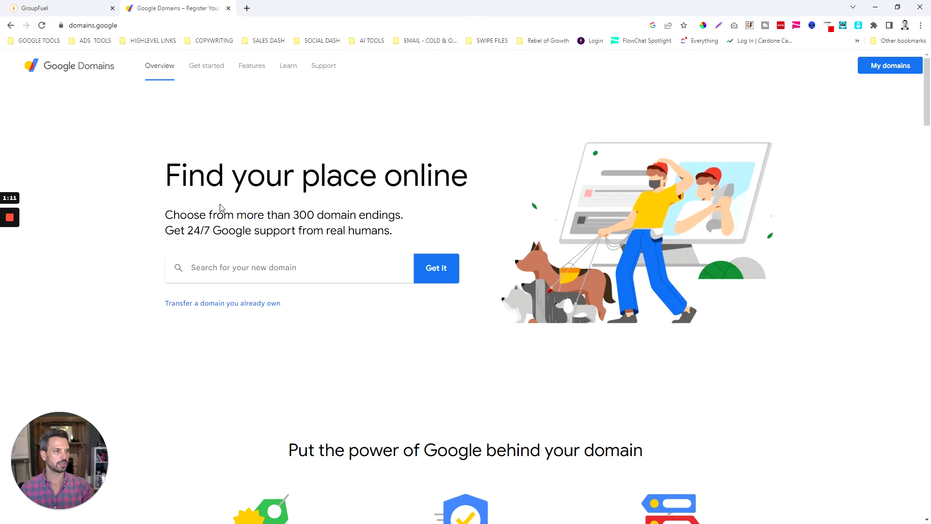
left_click(868, 69)
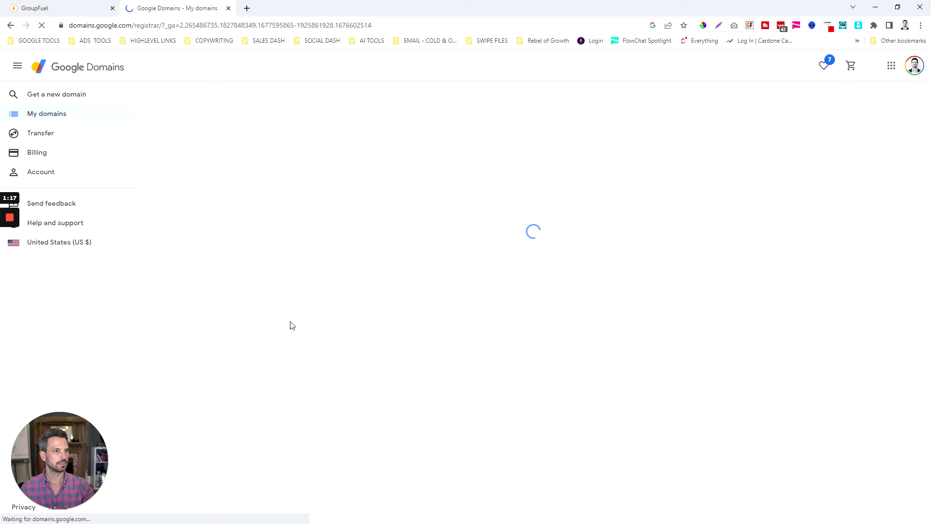
scroll(448, 349, "down", 4)
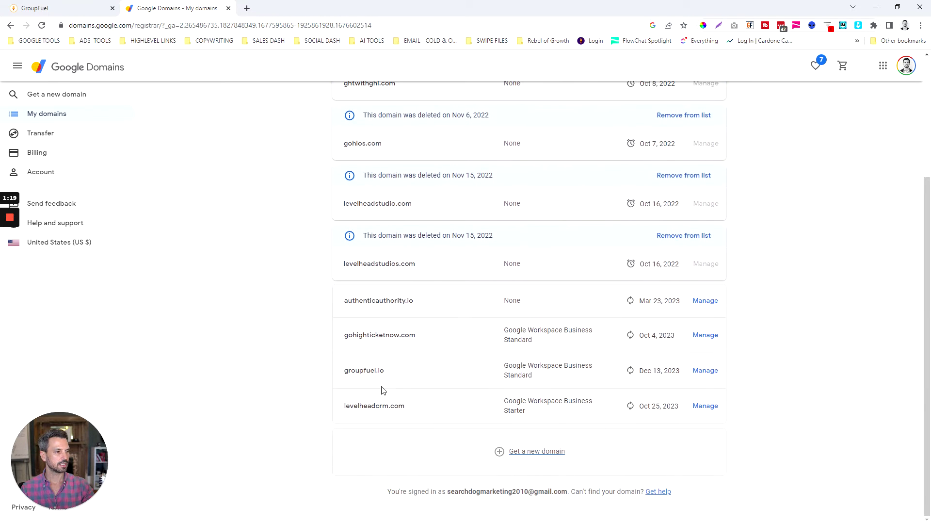
left_click(705, 371)
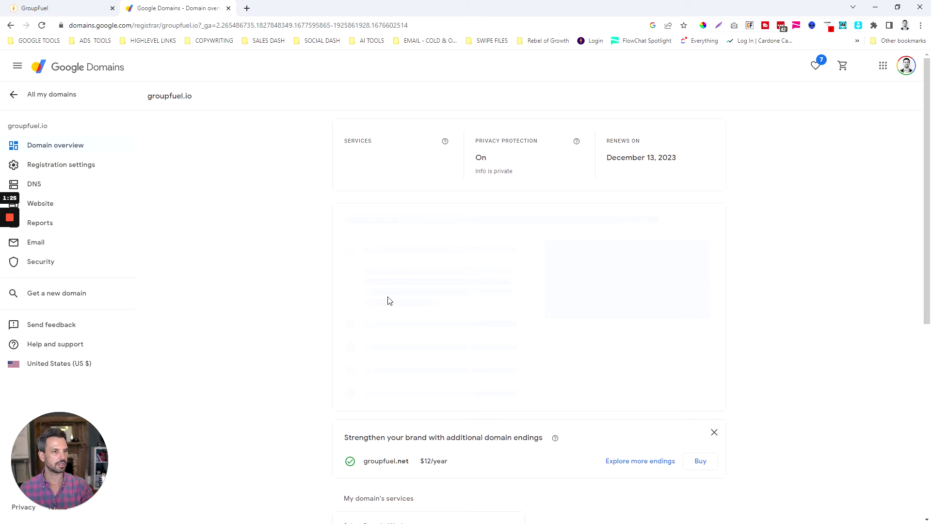
left_click(82, 190)
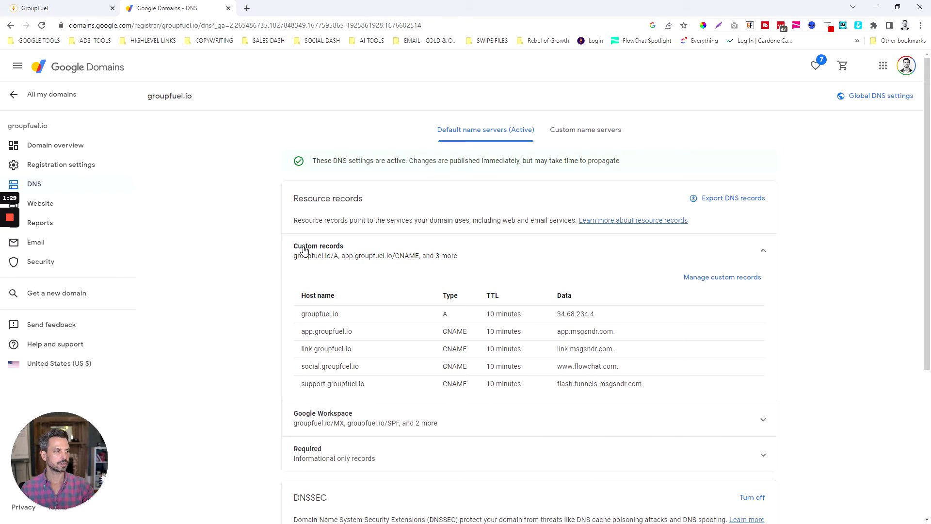
scroll(361, 325, "down", 1)
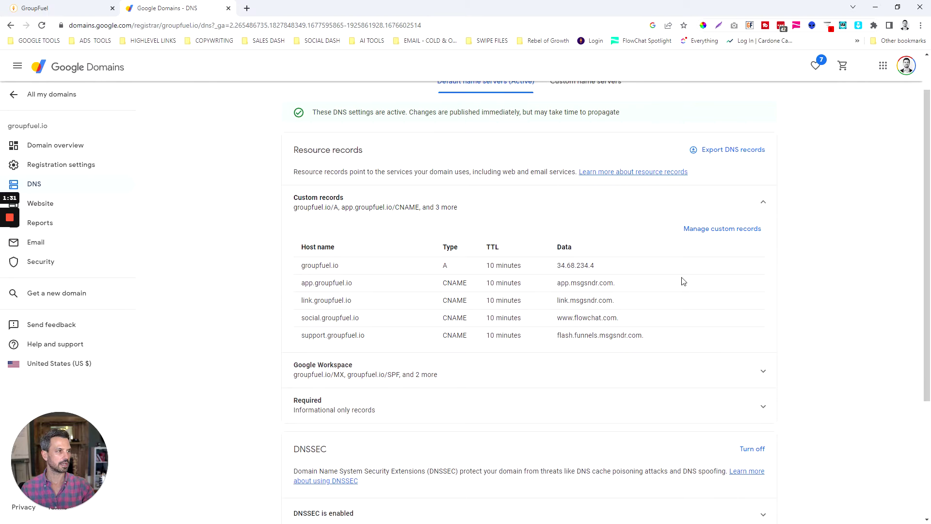
left_click(718, 235)
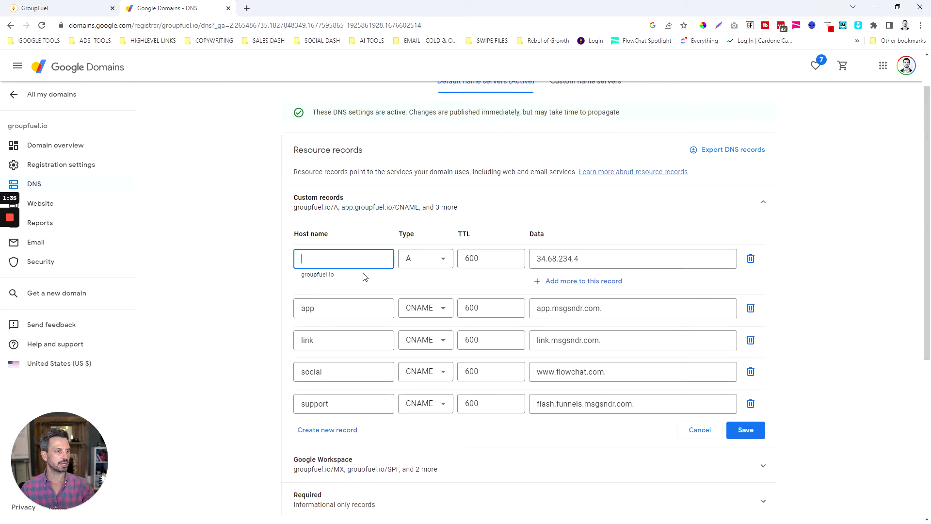
Step: Copy the value of the email.groupfuel.io TXT record from GroupFuel and return to Google Domains
left_click(68, 8)
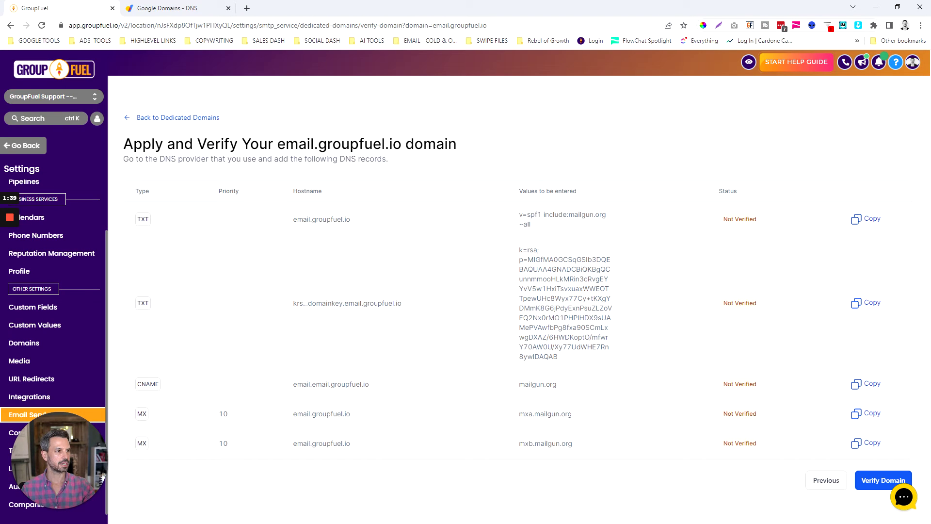
double_click(285, 220)
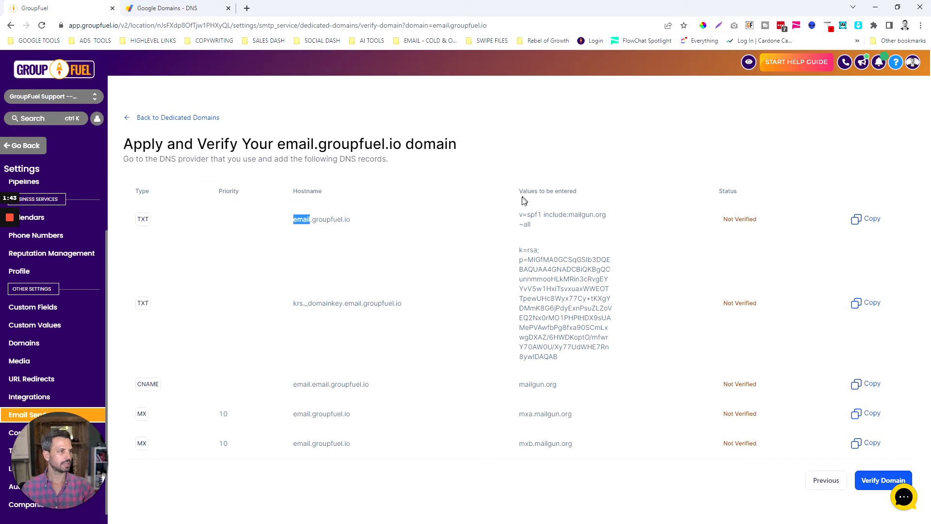
left_click(860, 224)
left_click(166, 9)
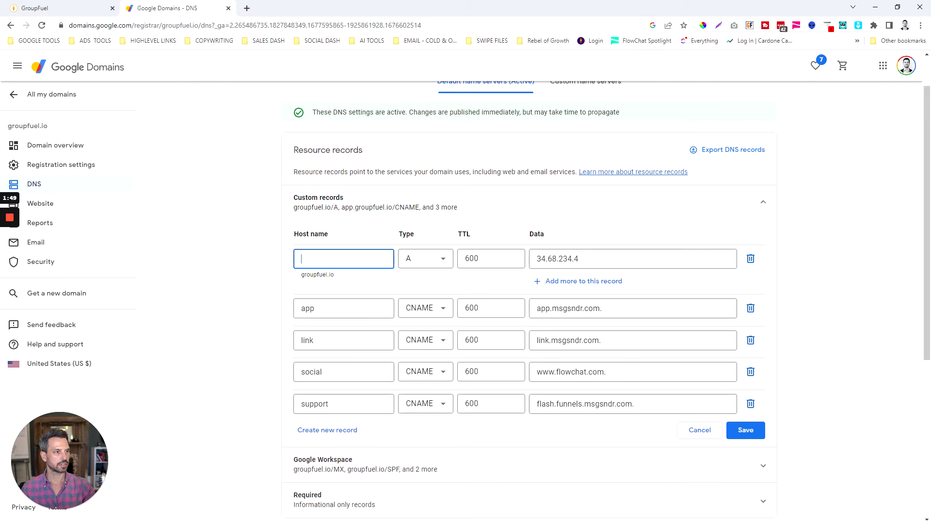
Step: Set the first custom record's host name to email and its type to TXT, checking the type against GroupFuel
type("email")
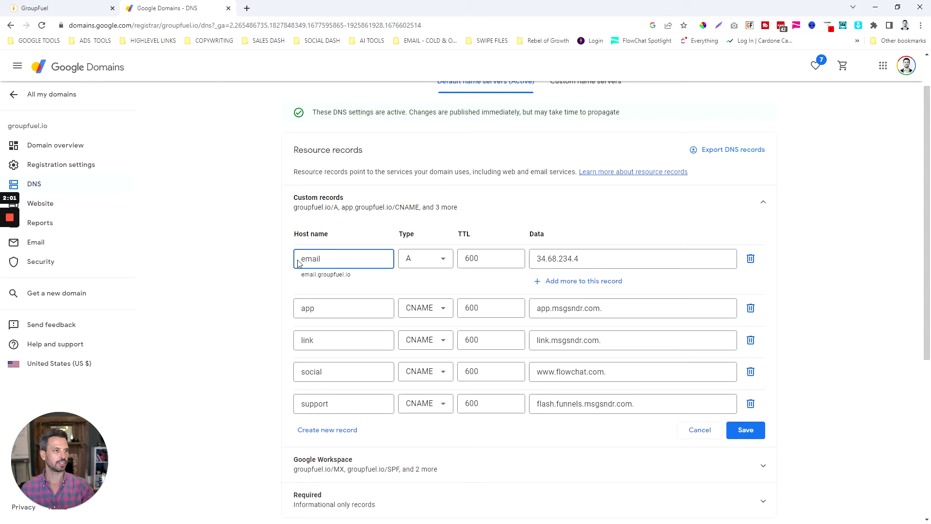
key("ctrl+shift+Tab")
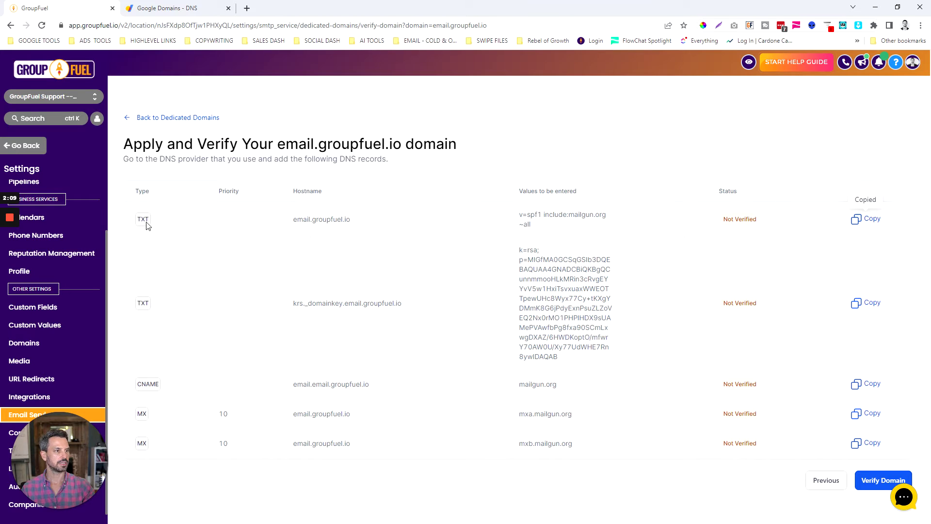
left_click(157, 9)
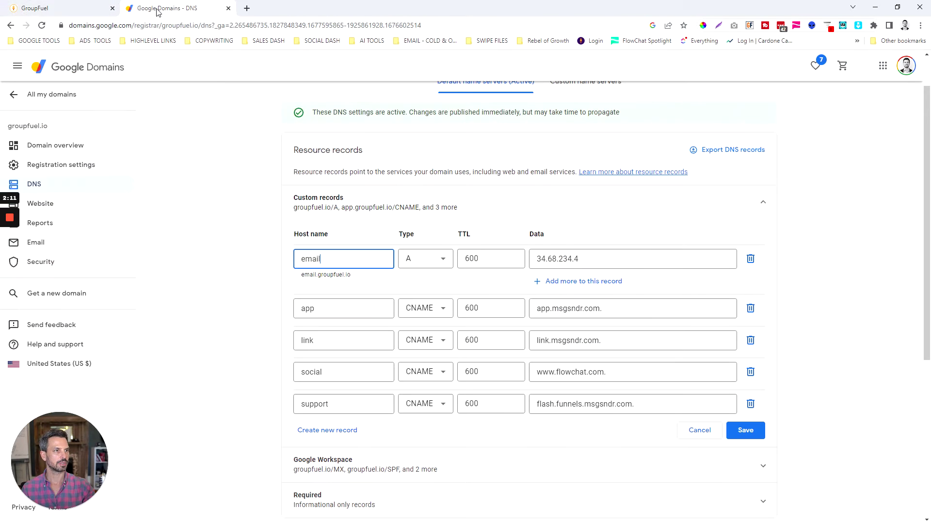
left_click(436, 265)
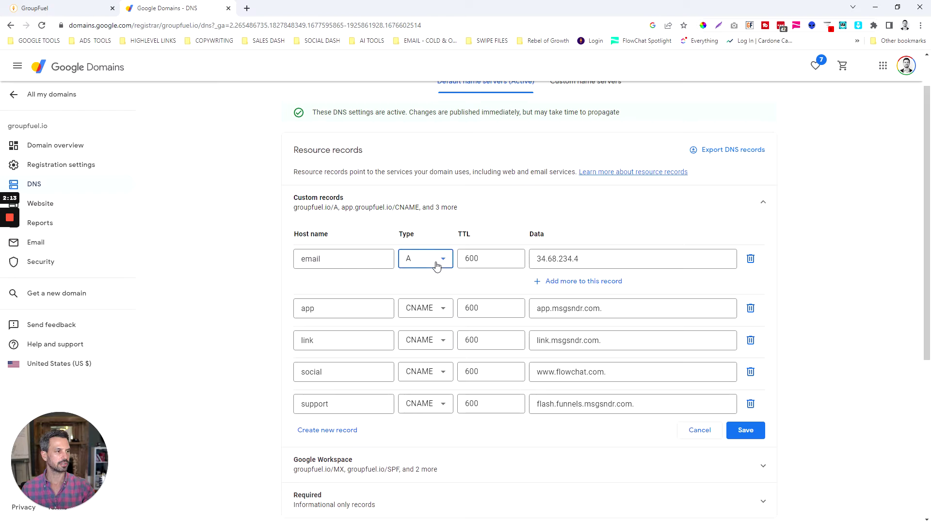
left_click_drag(449, 303, 450, 380)
left_click(418, 388)
Step: Paste v=spf1 include:mailgun.org ~all as the email TXT record's data and save the custom records
left_click(491, 262)
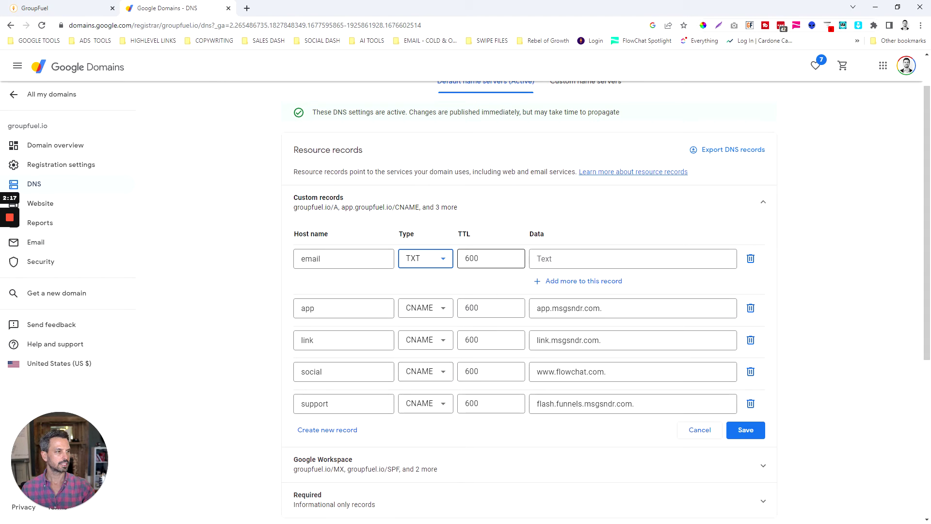
left_click(492, 289)
left_click(570, 254)
key("ctrl+v")
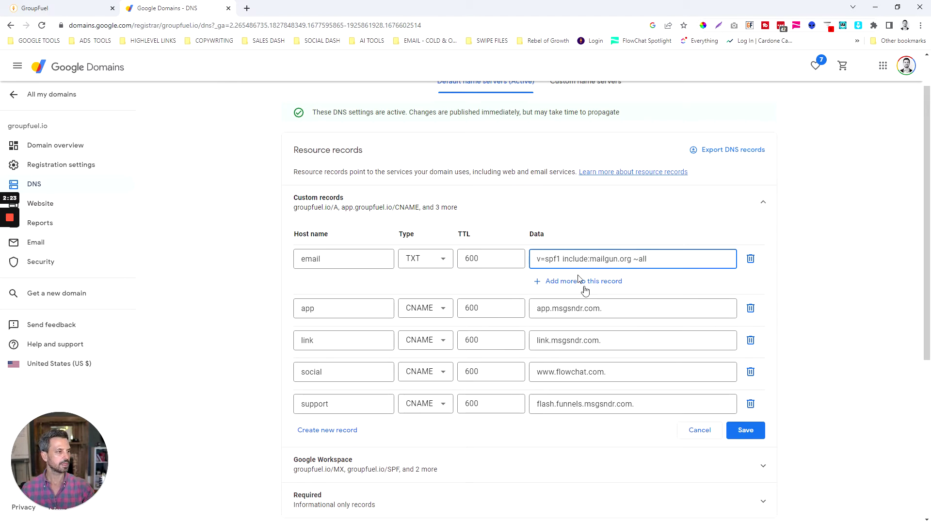
left_click(747, 435)
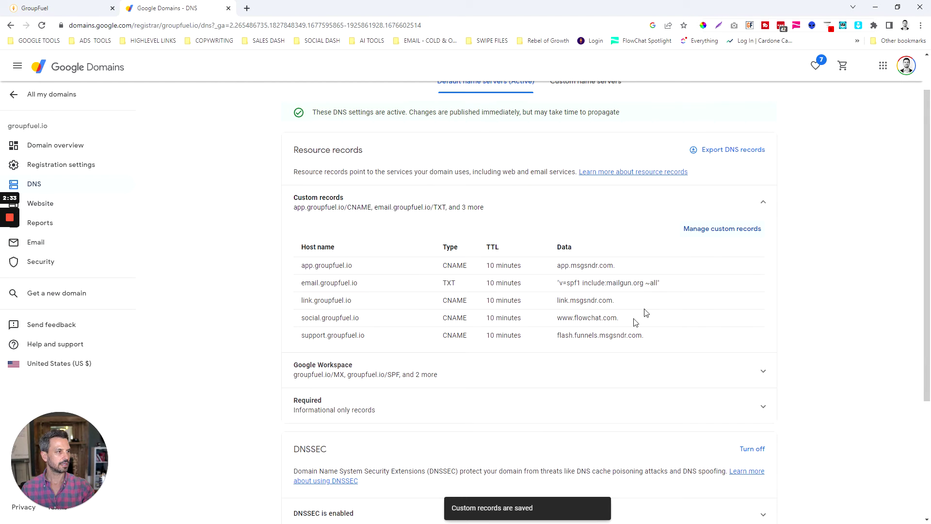
Step: Add a blank custom record in Google Domains and copy the krs._domainkey TXT value from GroupFuel for it
left_click(710, 231)
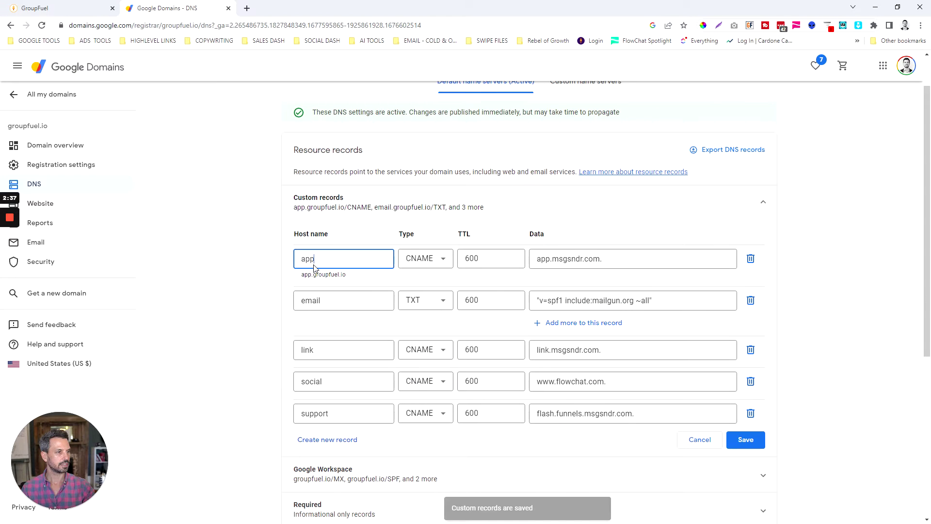
left_click(327, 440)
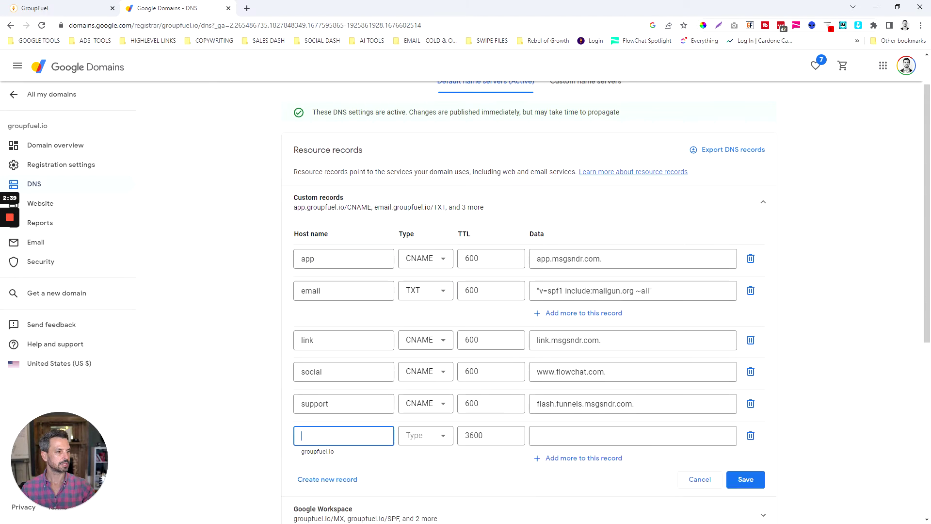
left_click(59, 8)
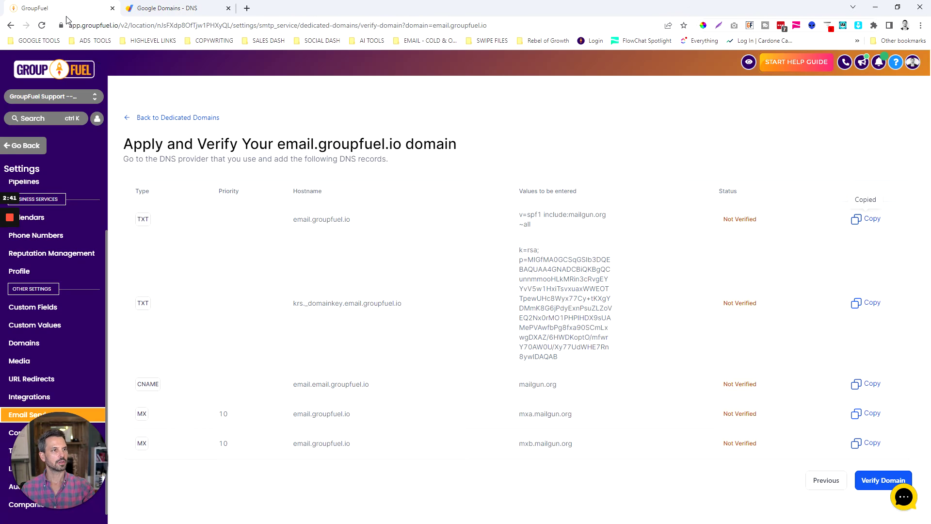
left_click(856, 305)
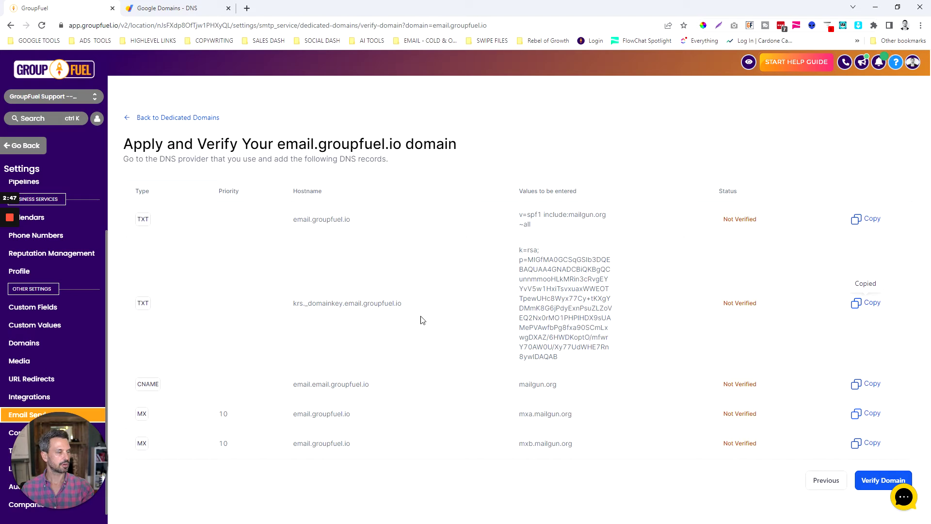
left_click(188, 9)
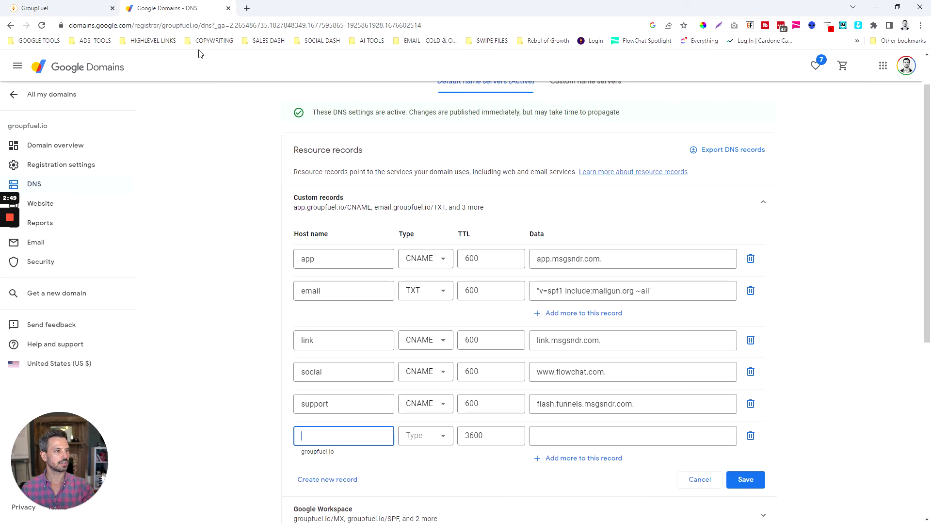
Step: Set the blank record's type to TXT and TTL to 10 minutes, and paste the copied k=rsa domain key value as its data
left_click(441, 435)
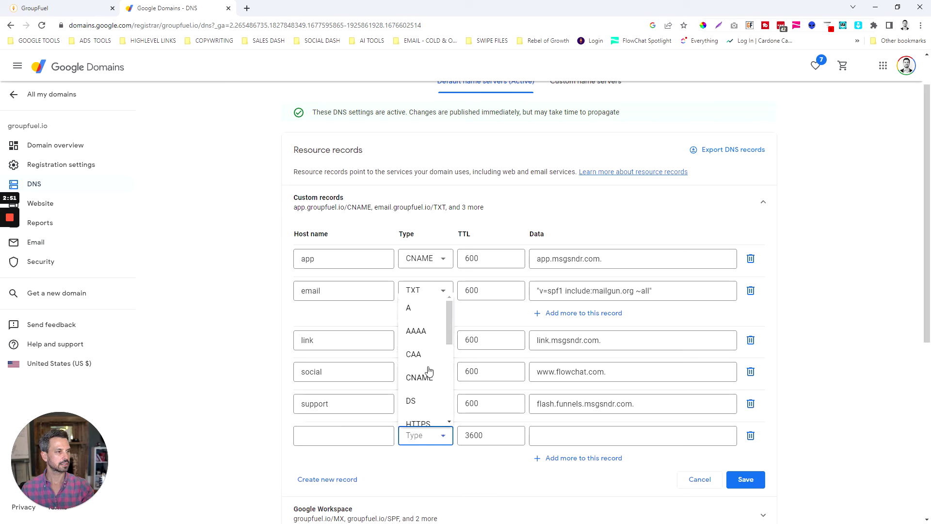
scroll(427, 378, "down", 5)
left_click(422, 411)
left_click(483, 435)
left_click(493, 459)
left_click(561, 434)
key("ctrl+v")
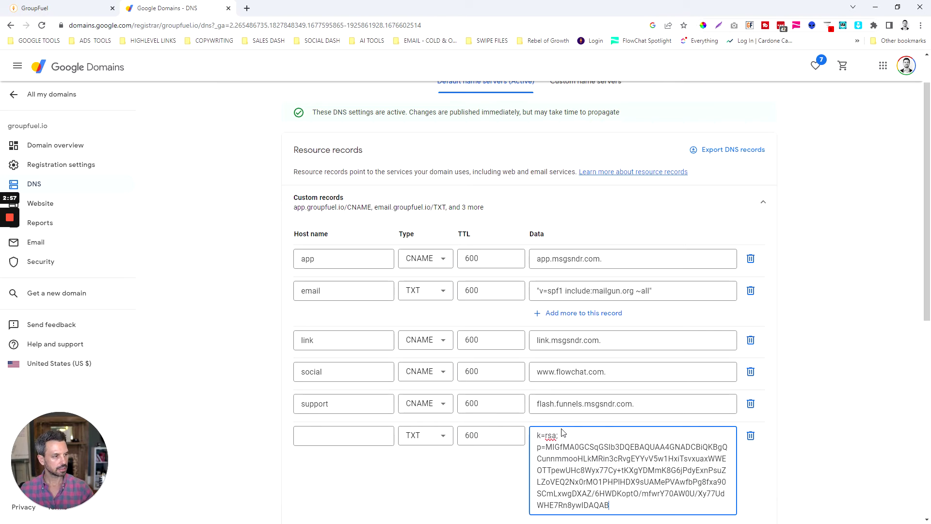
Step: Copy krs._domainkey.email from the second TXT hostname in GroupFuel and paste it as the new TXT record's host name in Google Domains
left_click(333, 430)
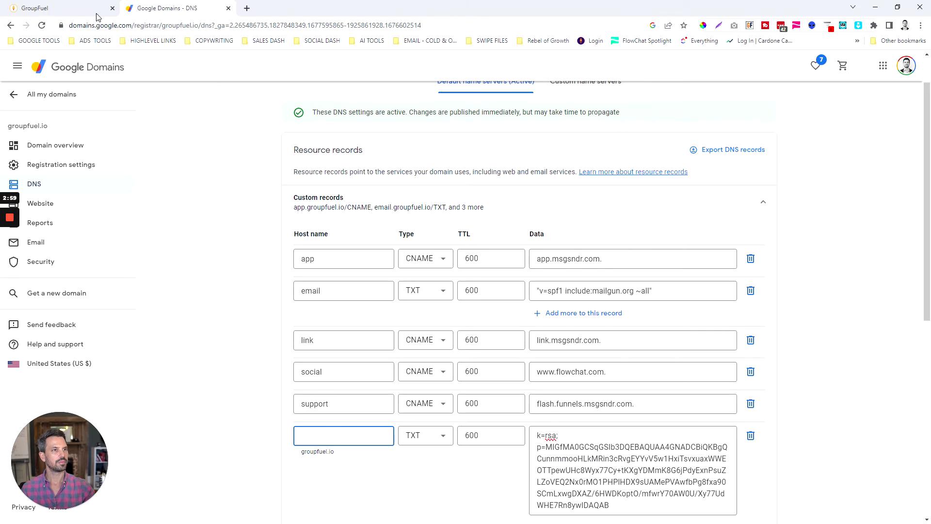
left_click(35, 8)
left_click_drag(362, 304, 289, 313)
right_click(295, 307)
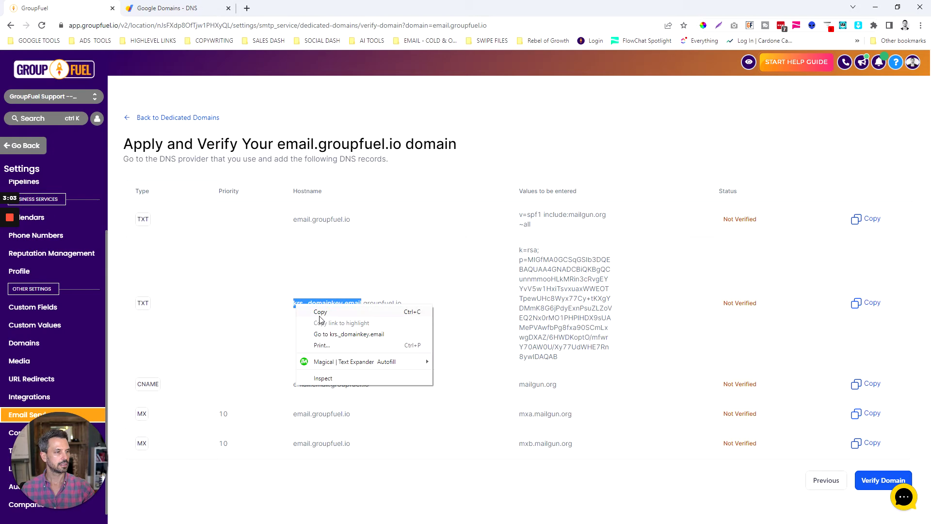
left_click(320, 312)
left_click(167, 8)
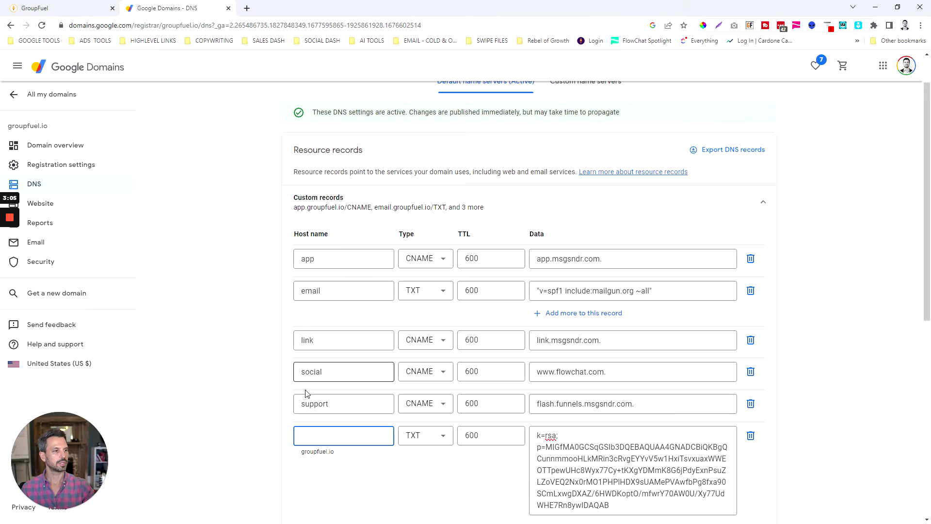
key("ctrl+v")
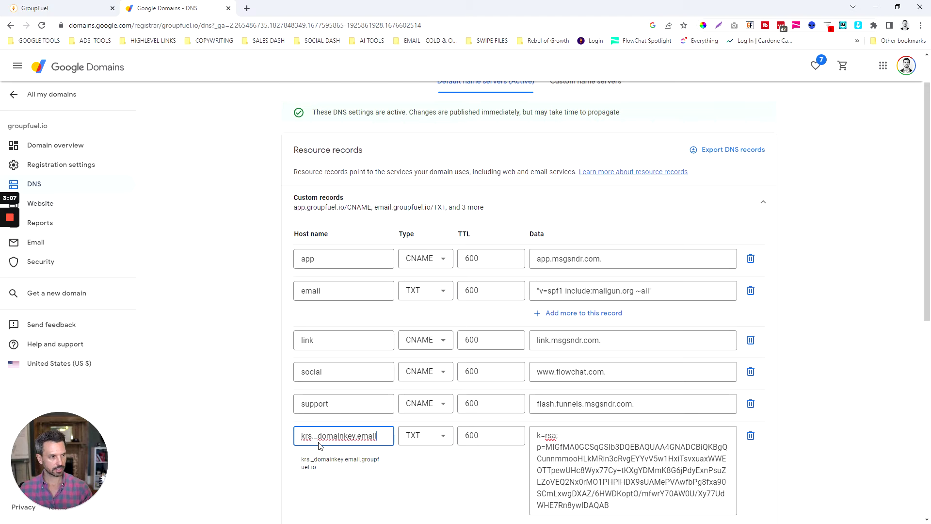
left_click(261, 429)
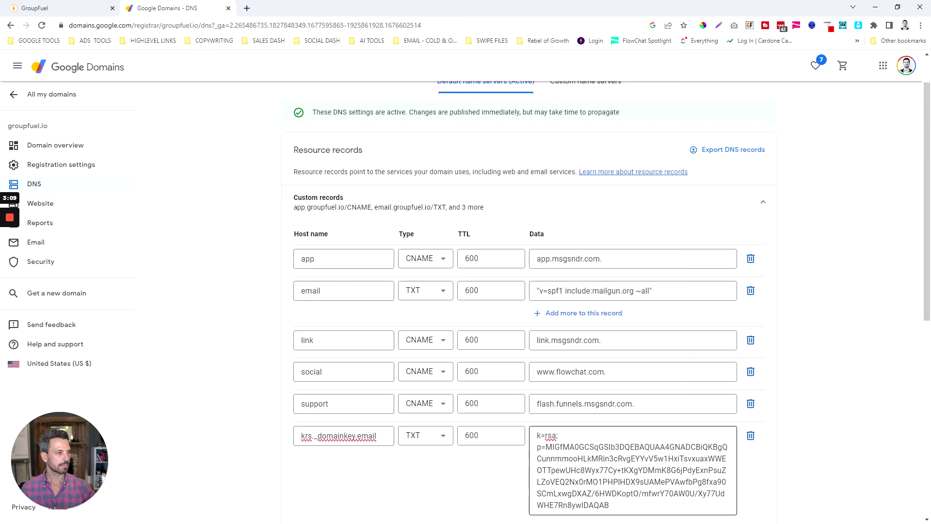
Step: Add another blank custom record in Google Domains and copy the mailgun.org CNAME value from GroupFuel for it
scroll(783, 442, "down", 2)
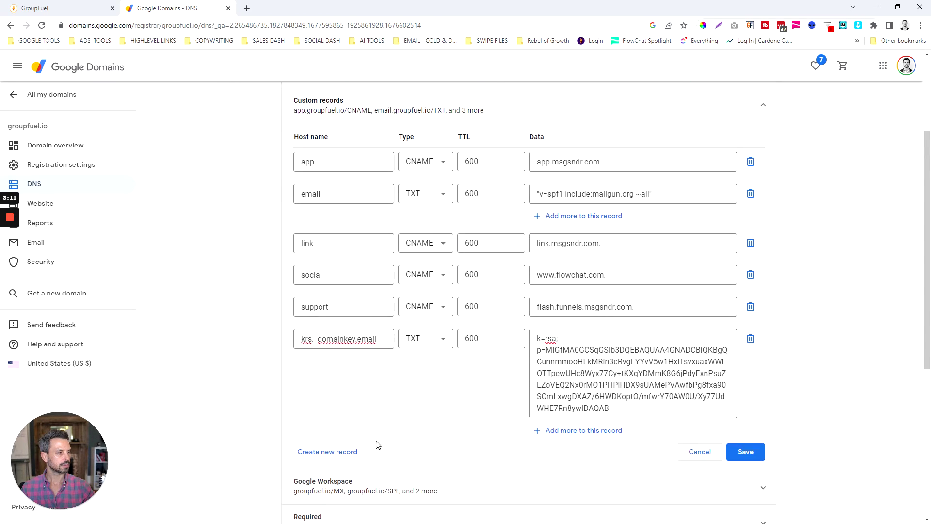
left_click(347, 451)
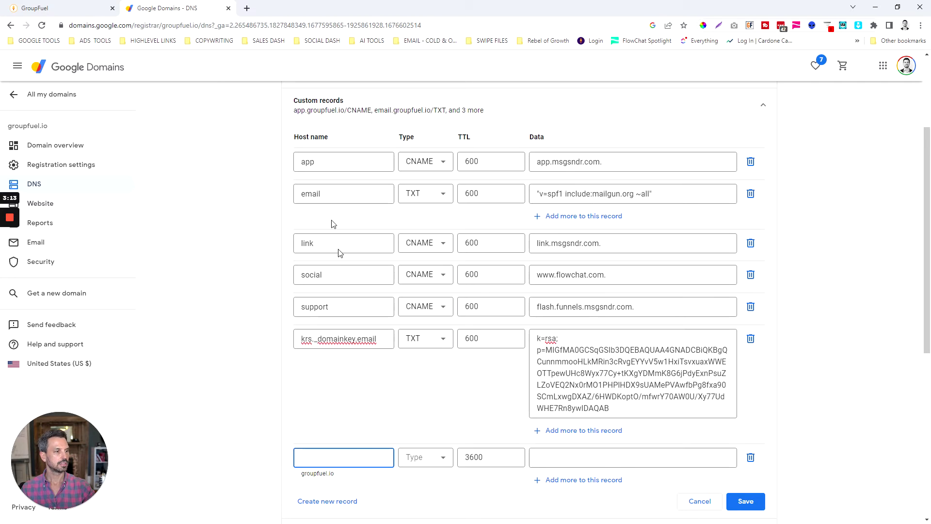
left_click(81, 15)
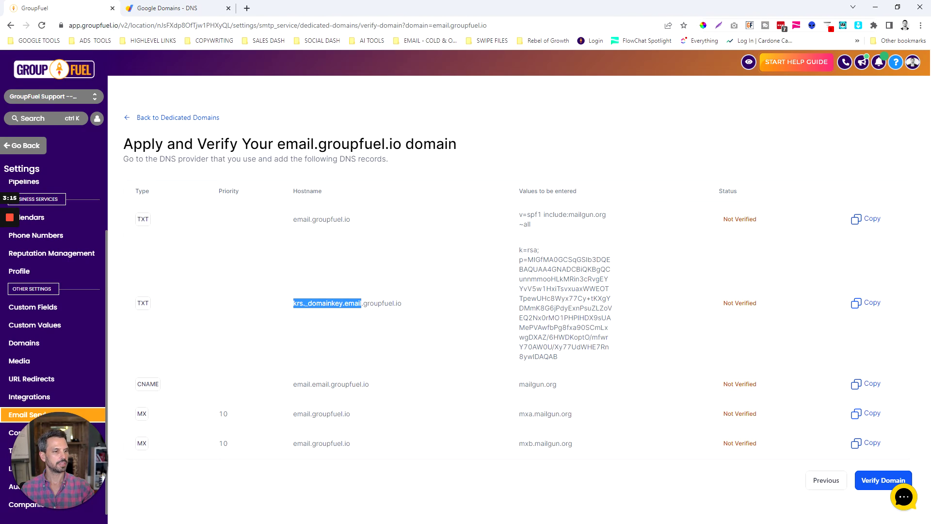
left_click(861, 387)
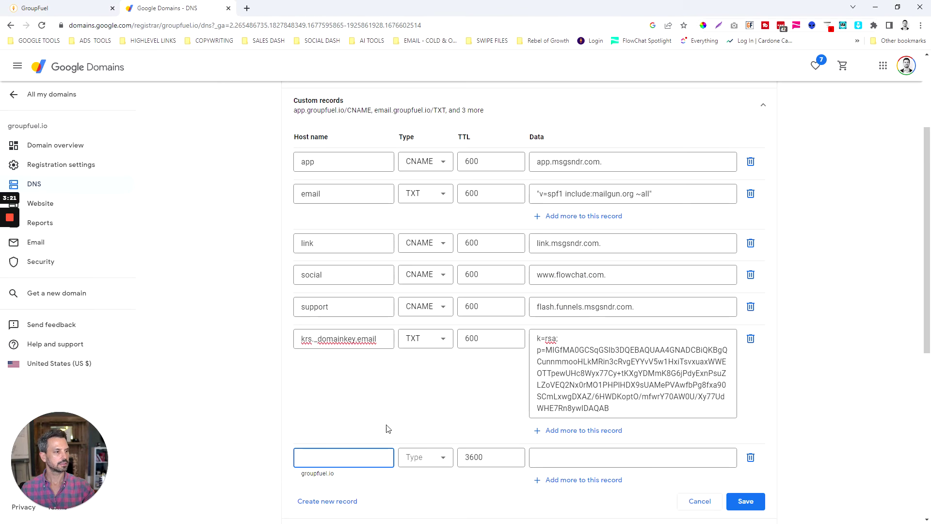
Step: In Google Domains, set the blank record's type to CNAME, its data to mailgun.org and its TTL to 10 minutes
left_click(432, 458)
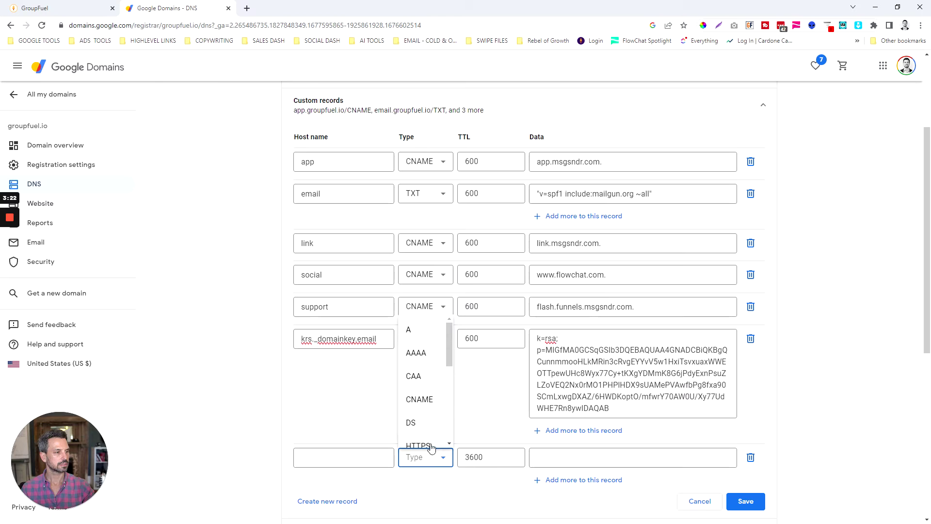
left_click(428, 400)
key("Tab")
key("Tab")
key("ctrl+v")
key("shift+Tab")
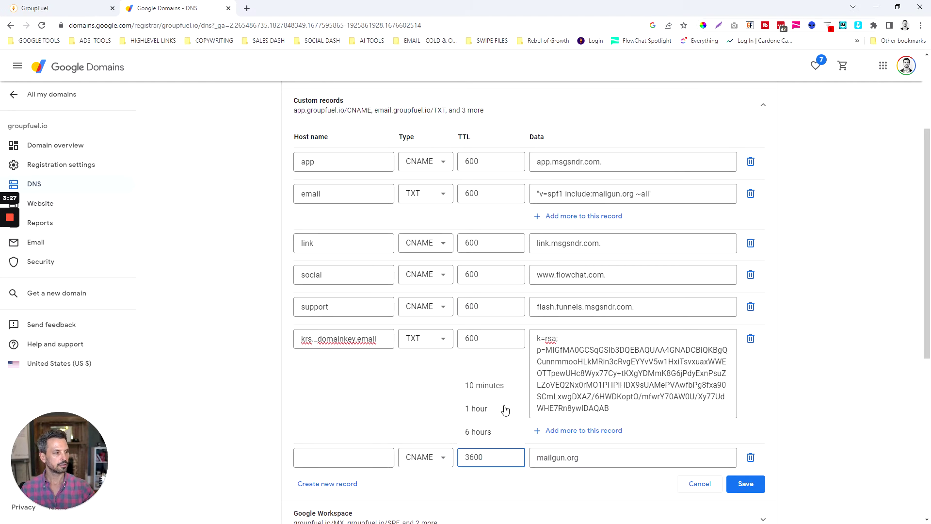
left_click(504, 386)
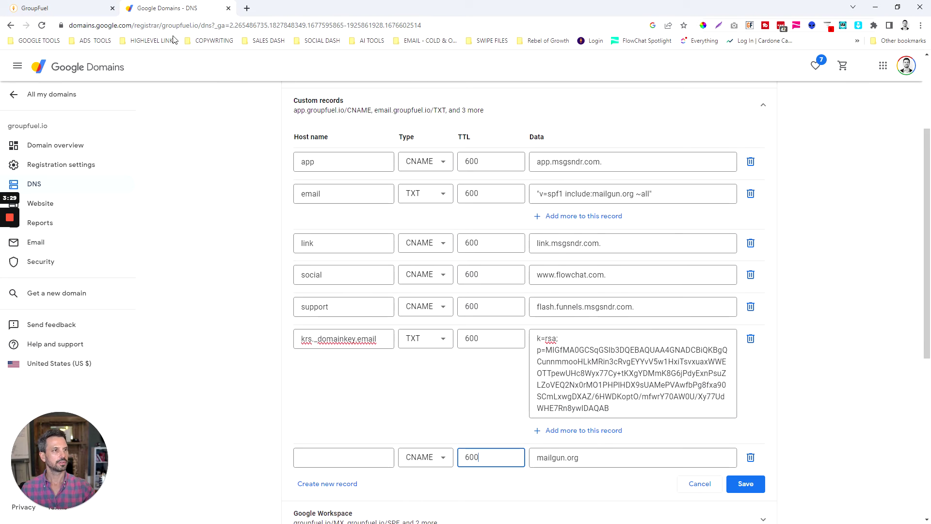
Step: Copy email.email from the CNAME hostname in GroupFuel into the CNAME record's host name in Google Domains, removing the leading blank space
left_click(84, 9)
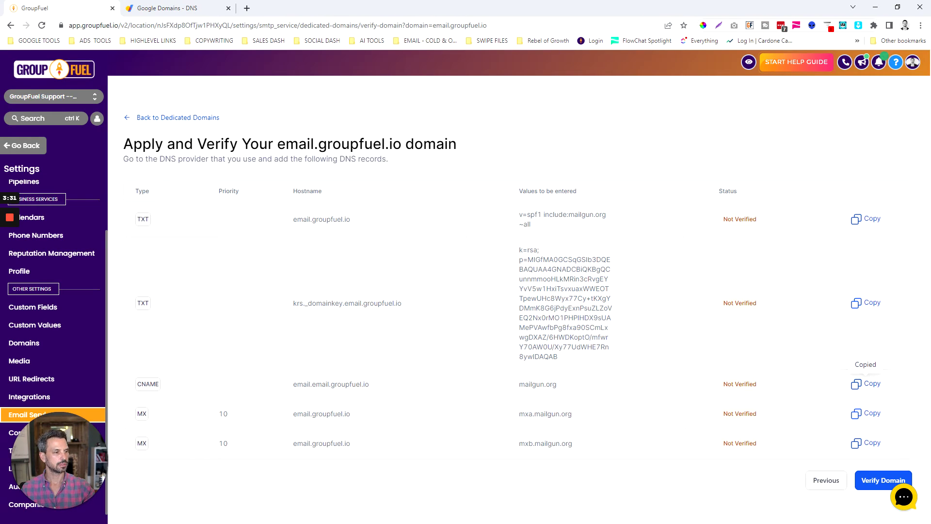
left_click_drag(297, 384, 329, 384)
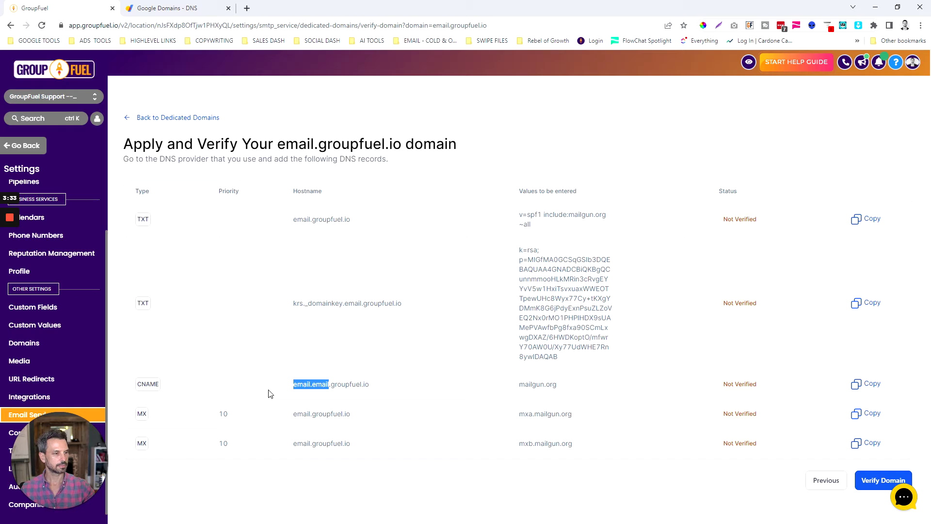
left_click(187, 9)
left_click(337, 453)
key("ctrl+v")
left_click_drag(317, 454, 275, 460)
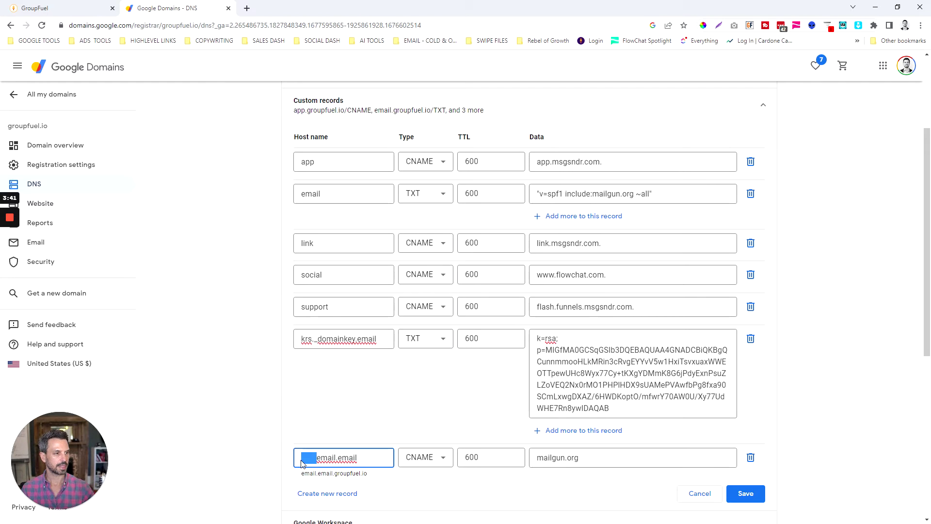
key("BackSpace")
Step: Copy the mxa.mailgun.org value from GroupFuel and add a blank custom record for it in Google Domains
scroll(228, 412, "down", 2)
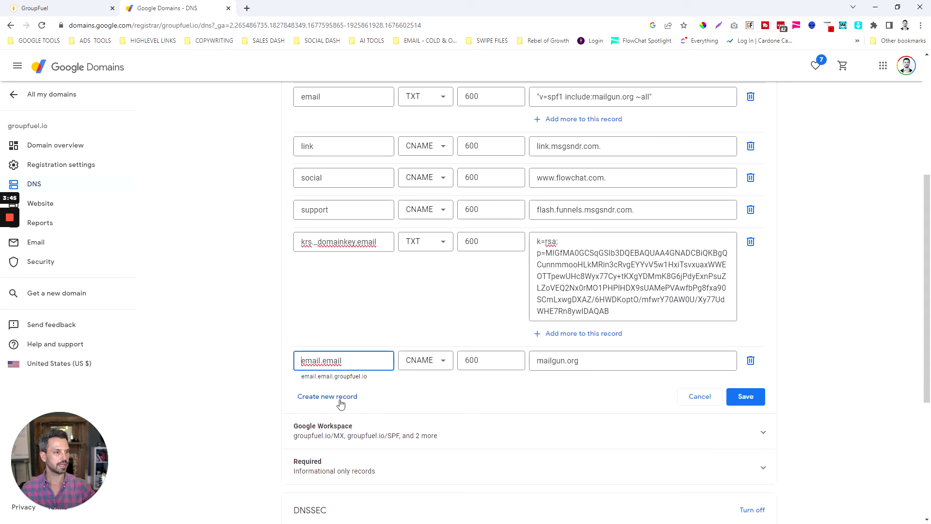
left_click(76, 10)
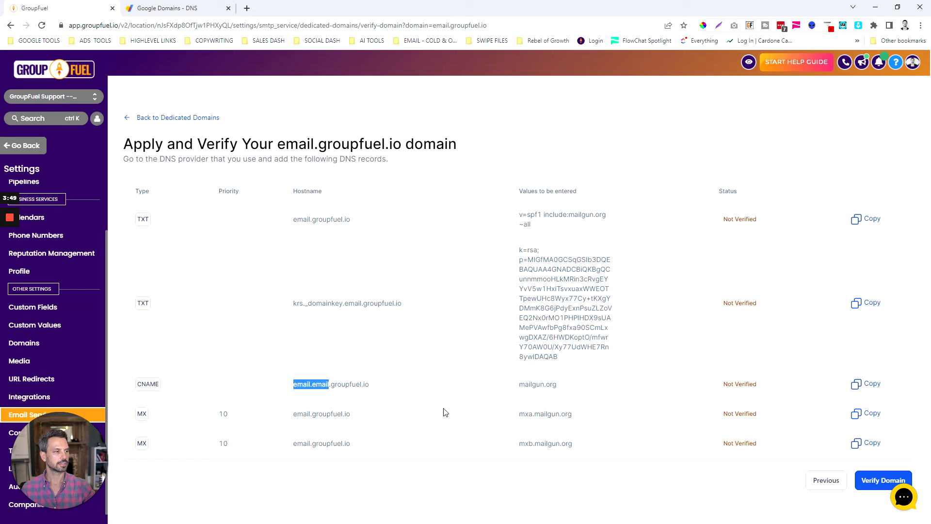
left_click(859, 416)
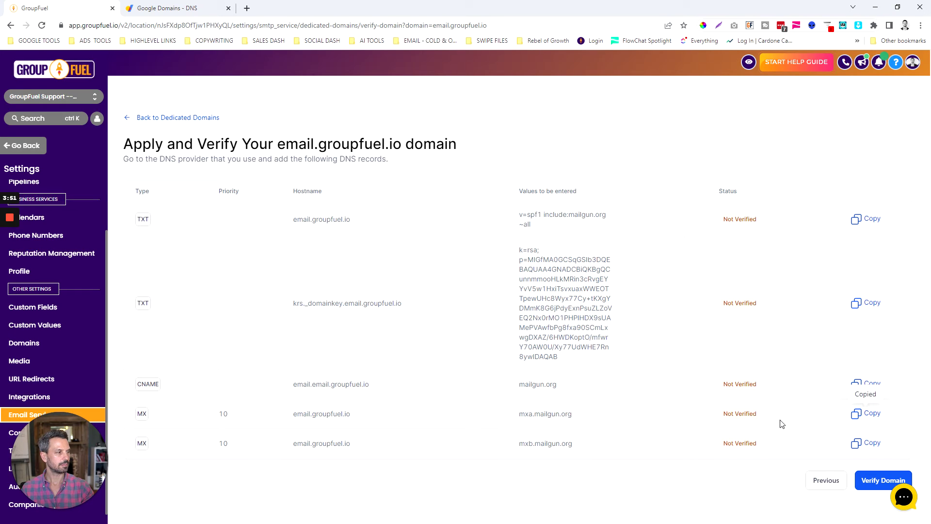
left_click(165, 9)
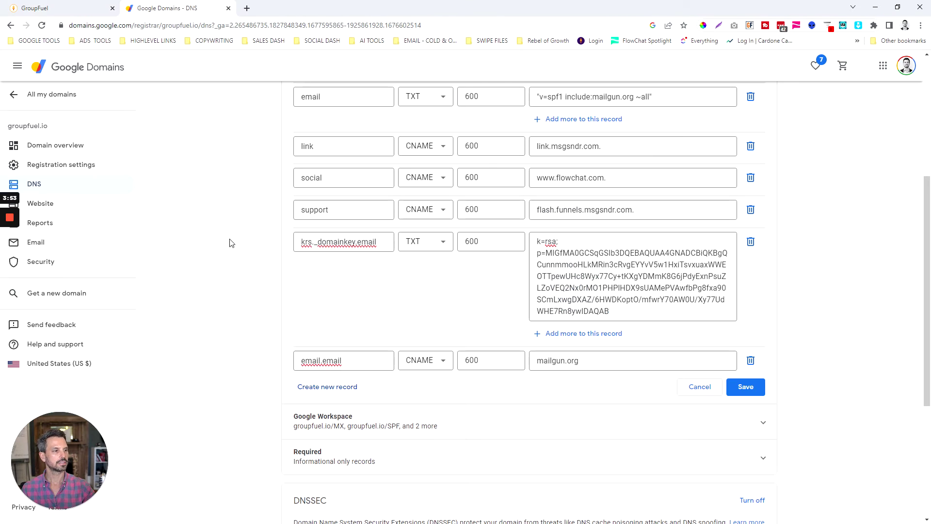
left_click(345, 388)
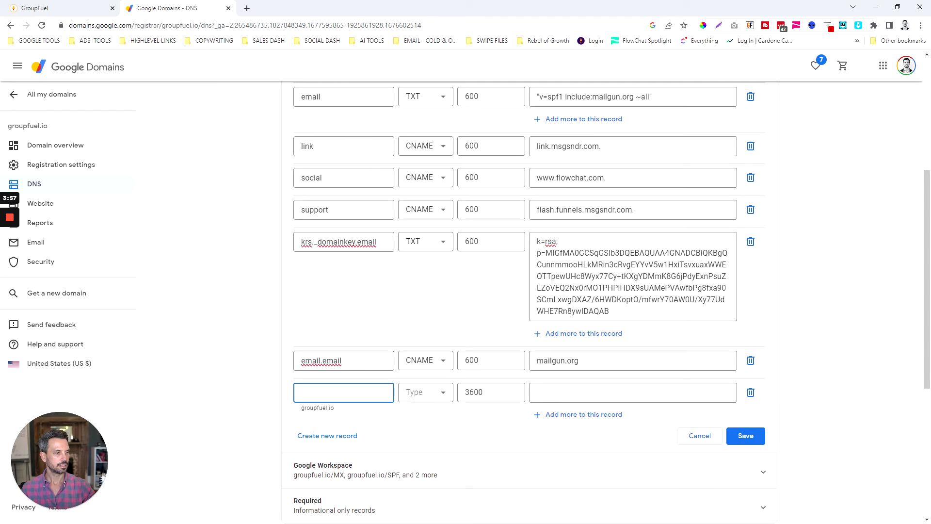
Step: Set the blank record's type to MX, its data to mxa.mailgun.org and its TTL to 10 minutes
left_click(426, 393)
scroll(433, 307, "down", 2)
scroll(433, 307, "down", 1)
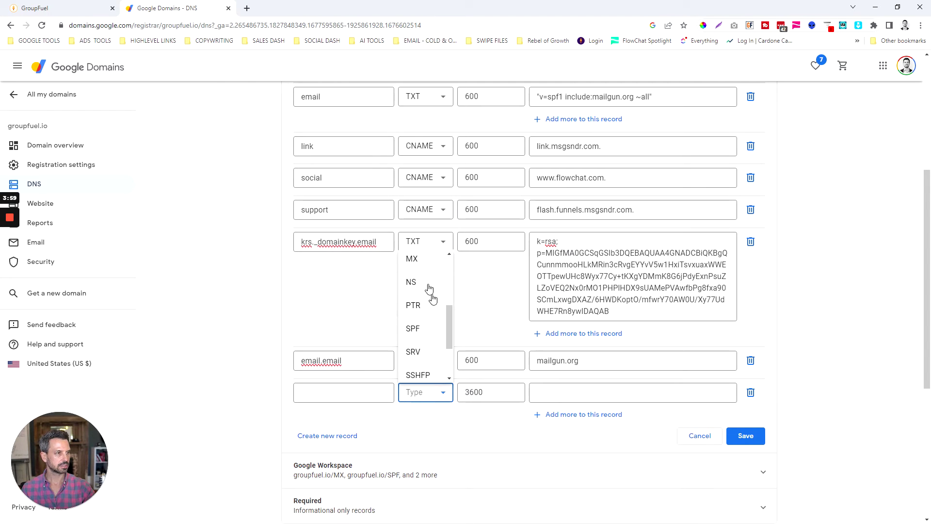
left_click(421, 262)
left_click(537, 393)
key("ctrl+v")
left_click(491, 392)
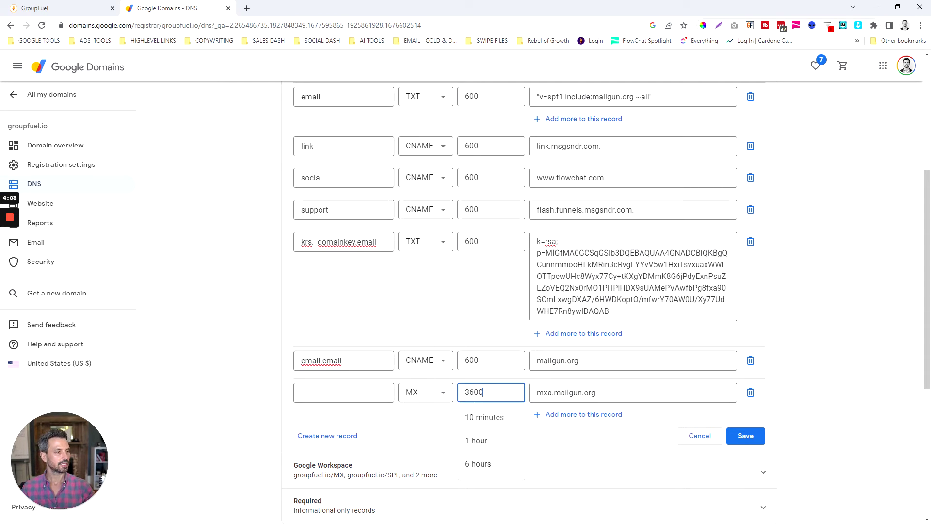
left_click(484, 418)
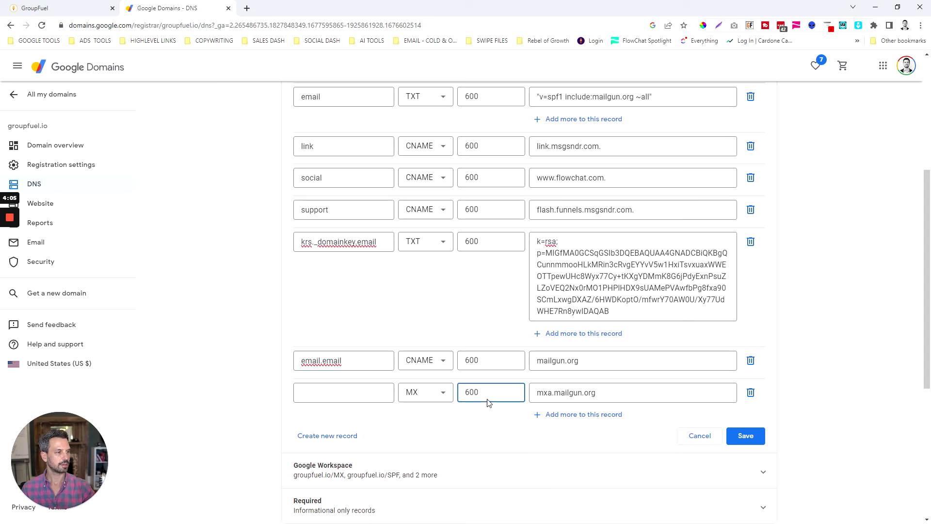
Step: Check the first MX record's hostname in GroupFuel and enter email as the mxa.mailgun.org record's host name in Google Domains
left_click(86, 13)
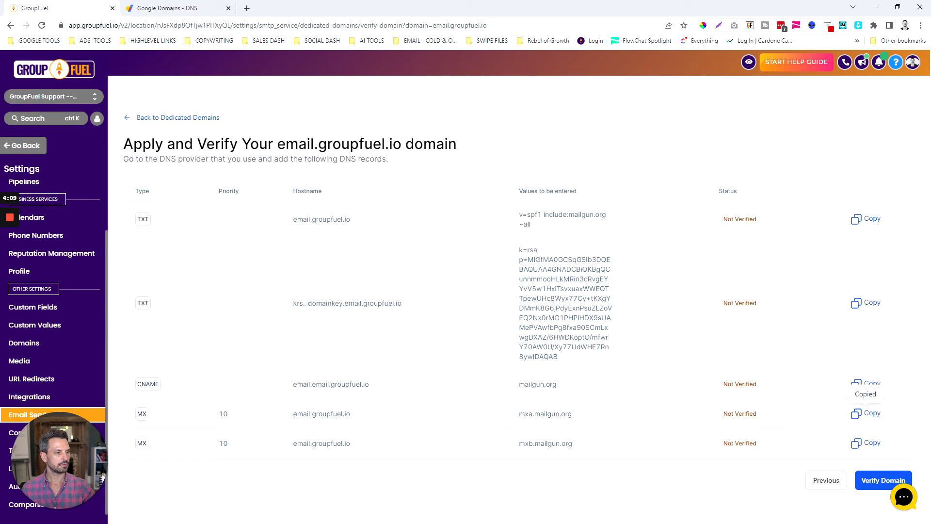
left_click(165, 8)
left_click(315, 392)
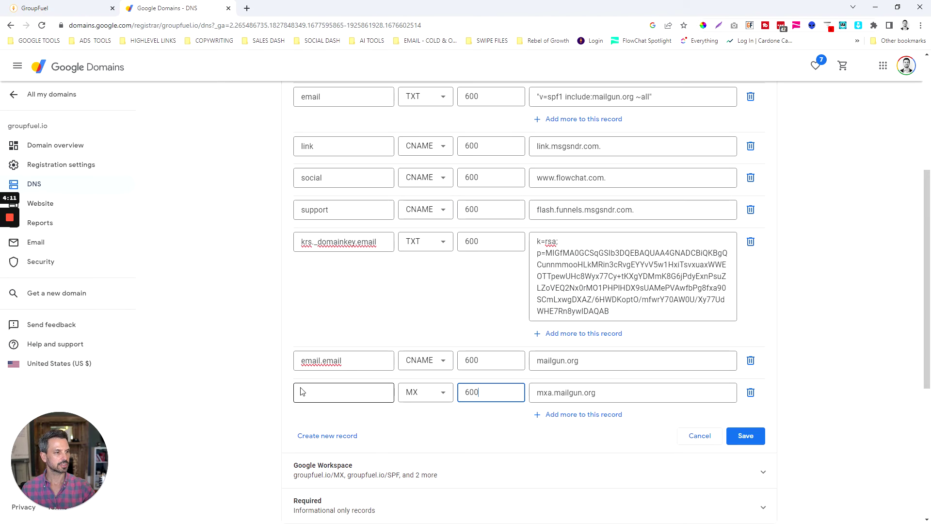
type("email")
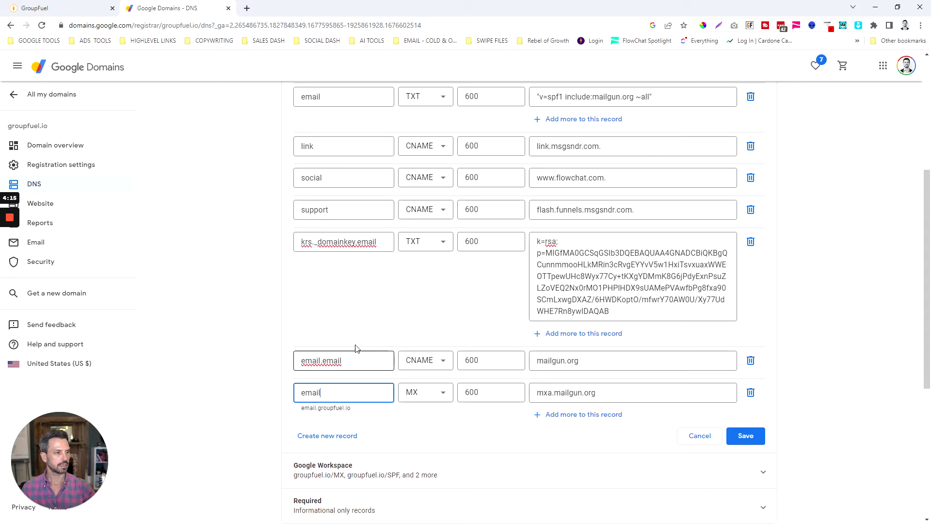
Step: Add a further blank custom record, copy the mxb.mailgun.org value from GroupFuel and return to Google Domains
left_click(348, 437)
left_click(102, 9)
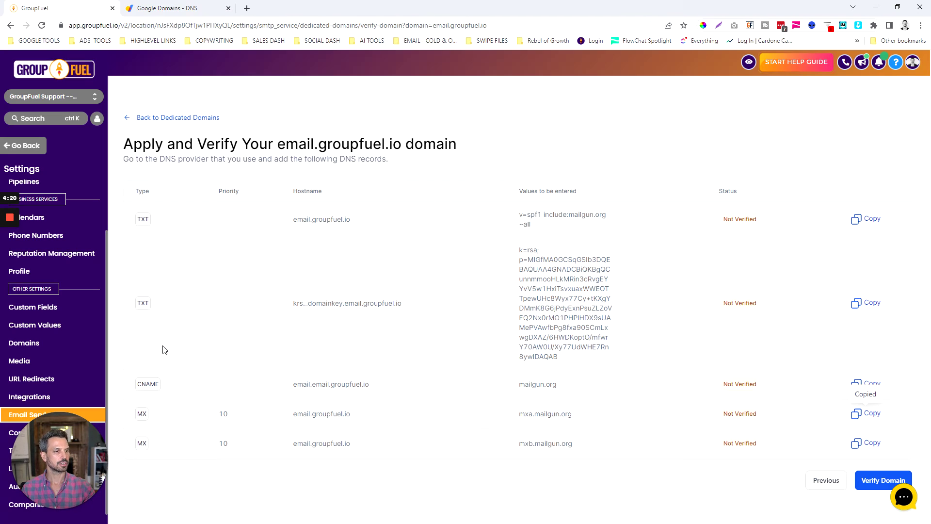
left_click(861, 445)
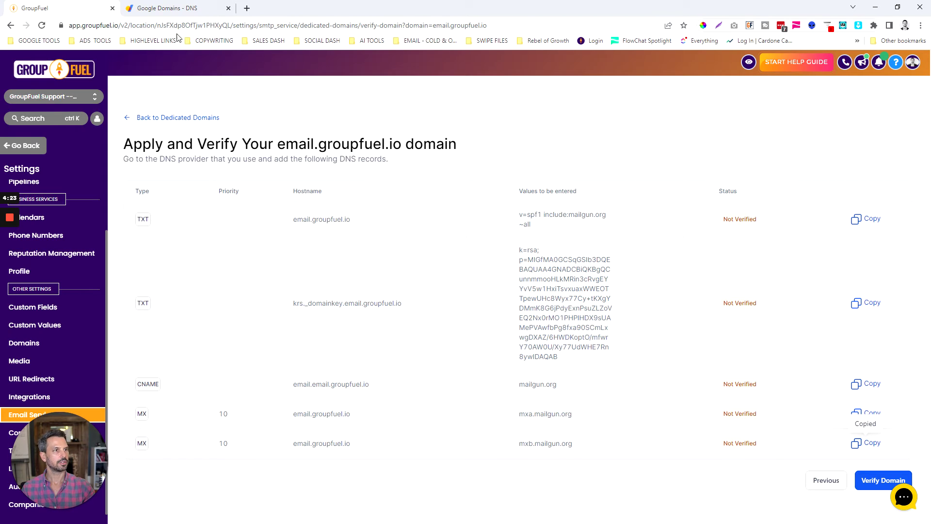
left_click(175, 9)
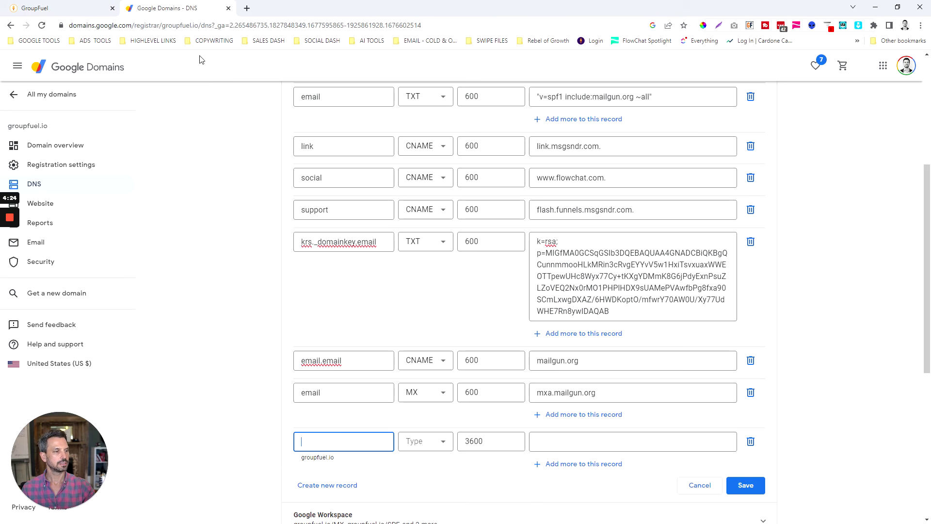
Step: Set the last blank record's type to MX, its data to mxb.mailgun.org and its TTL to 10 minutes
left_click(432, 443)
left_click_drag(450, 333, 433, 378)
scroll(432, 368, "up", 2)
left_click(420, 321)
left_click(550, 442)
key("ctrl+v")
left_click(487, 441)
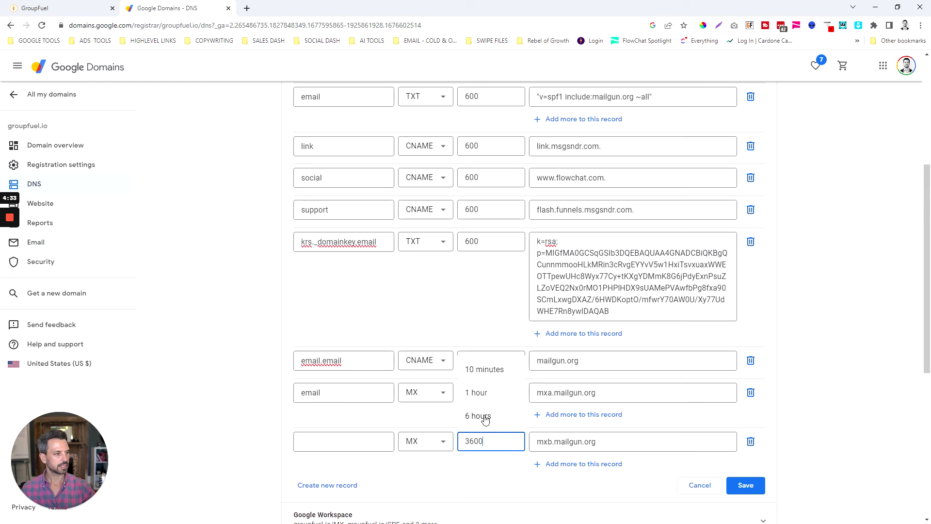
left_click(484, 371)
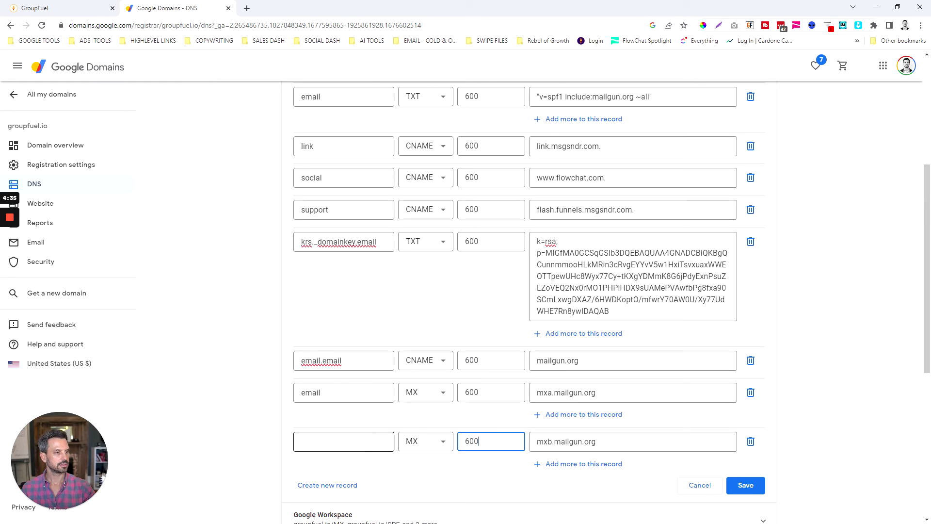
Step: Check the second MX record's hostname in GroupFuel and enter email as the mxb.mailgun.org record's host name in Google Domains
left_click(60, 9)
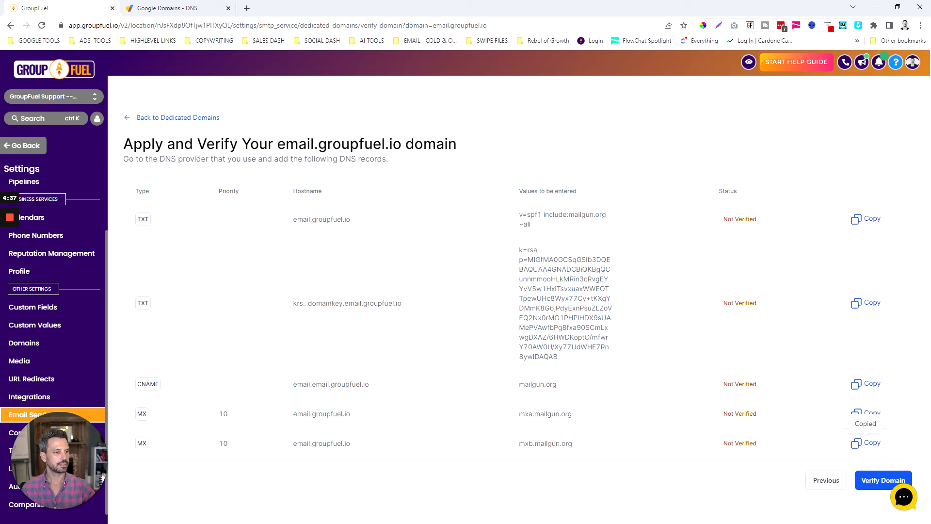
left_click(164, 15)
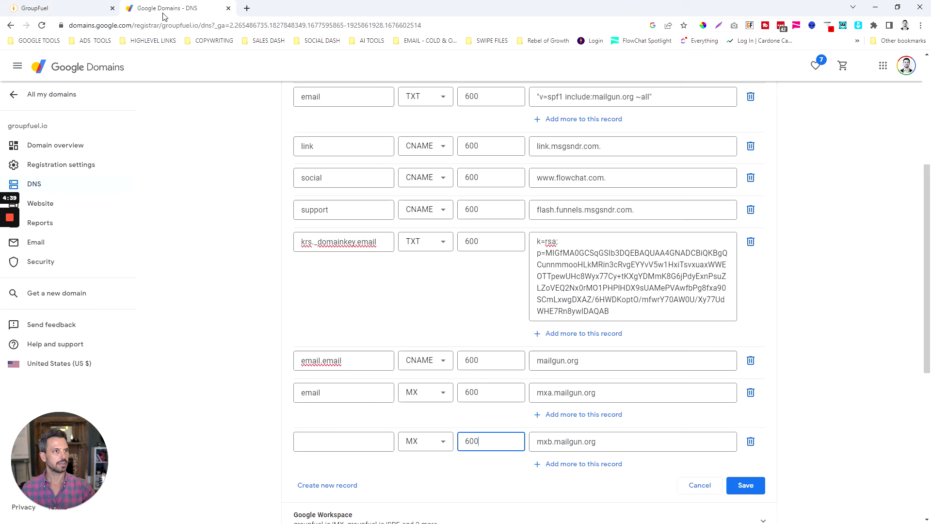
left_click(320, 440)
type("emial")
key("BackSpace")
key("BackSpace")
key("BackSpace")
key("BackSpace")
type("mail")
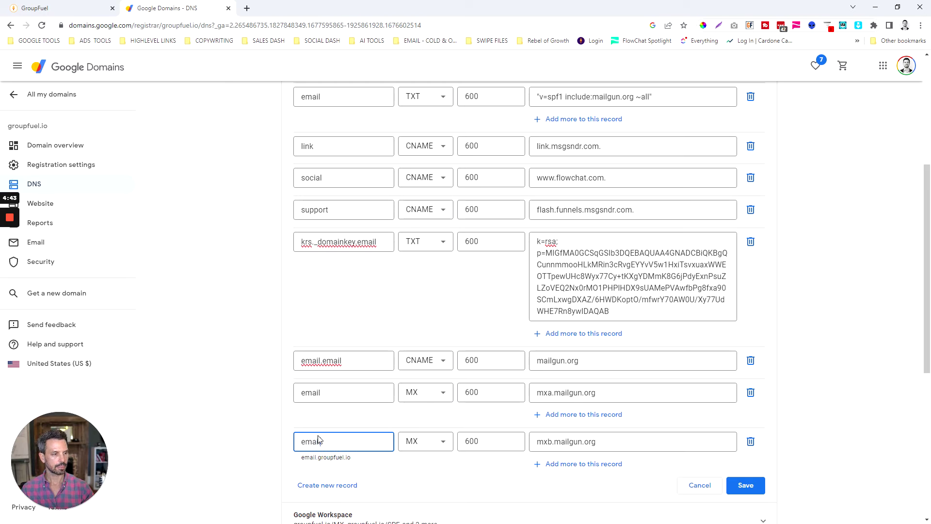
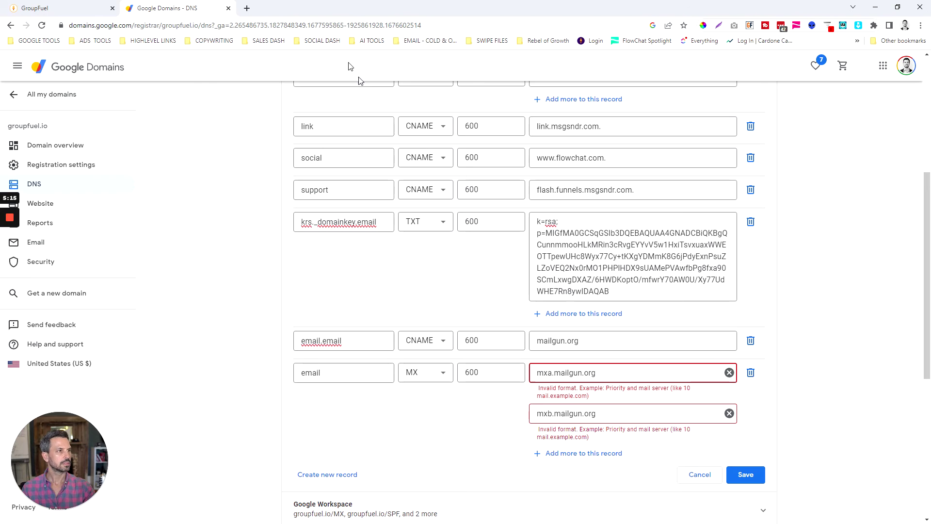
Step: Check the MX priority in GroupFuel, prefix both mailgun MX values with 10 in Google Domains, without a space, and try to save
left_click(104, 9)
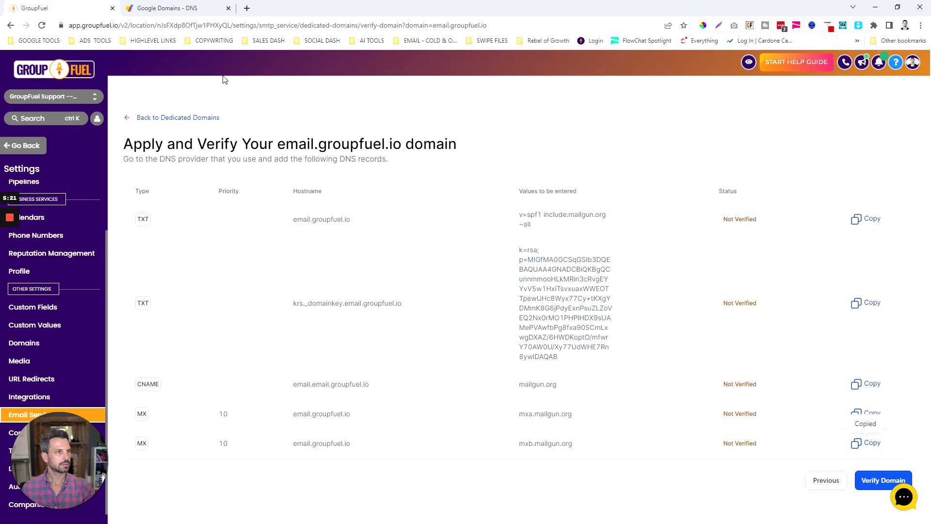
left_click(187, 9)
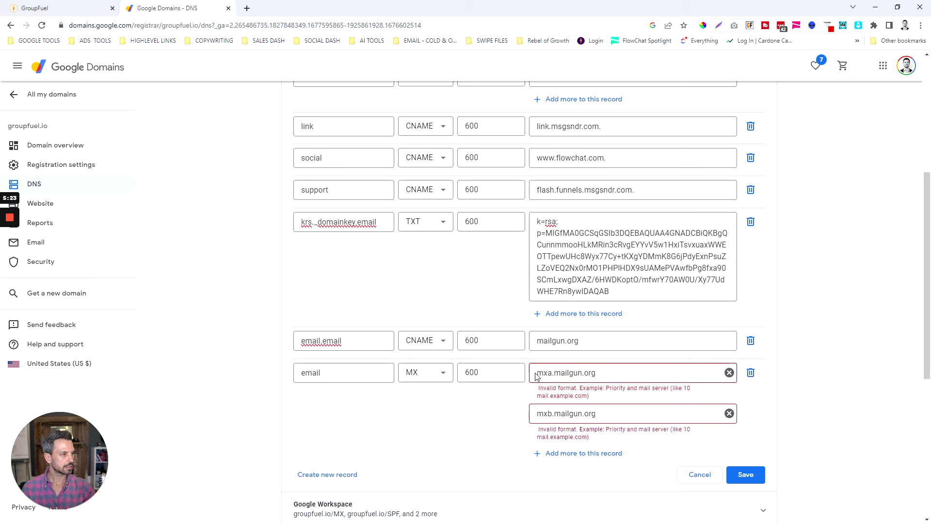
left_click(539, 373)
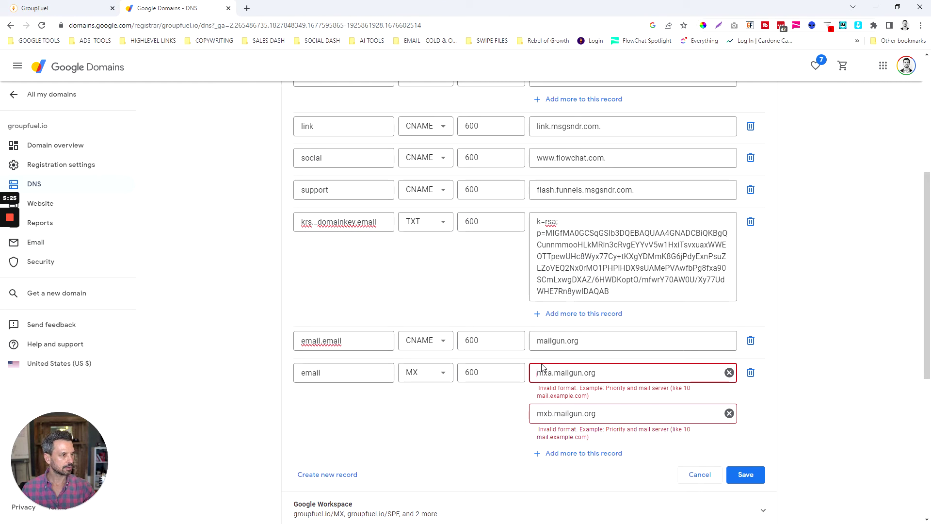
type("10")
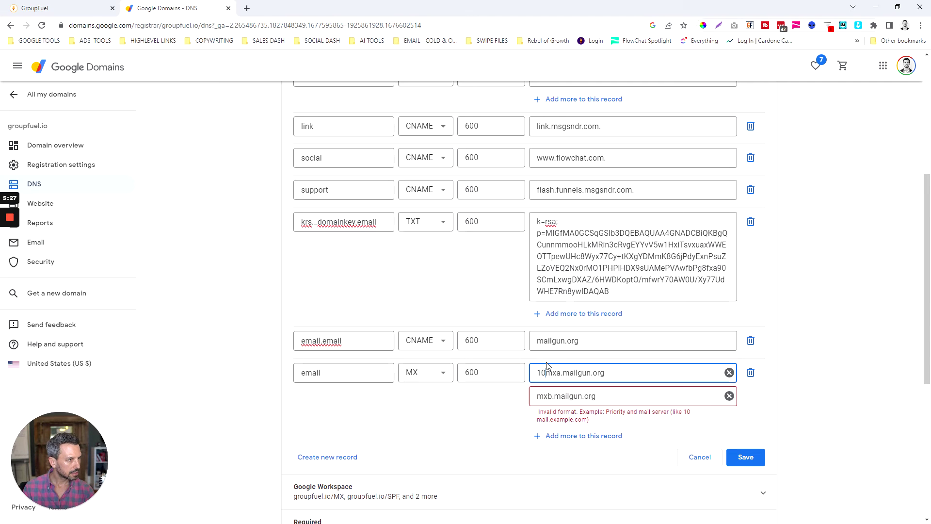
left_click(539, 396)
key("End")
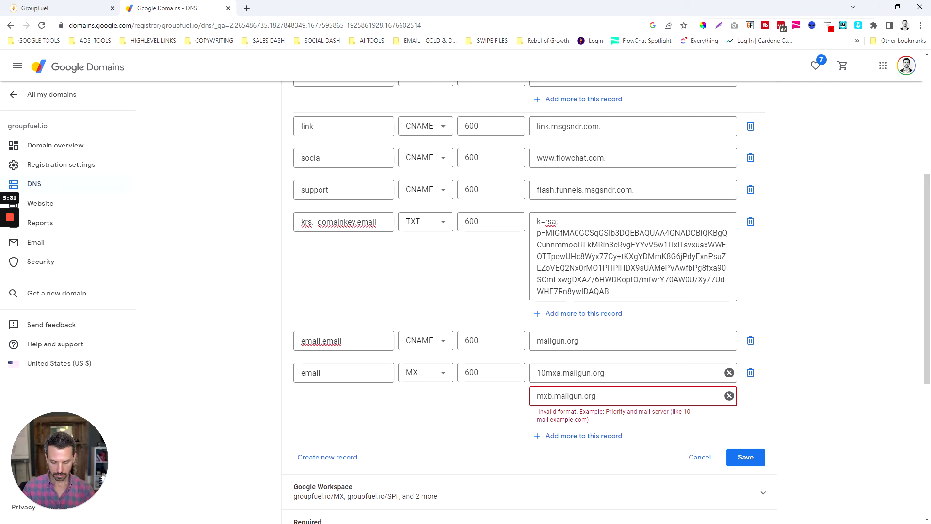
type("10")
left_click(741, 445)
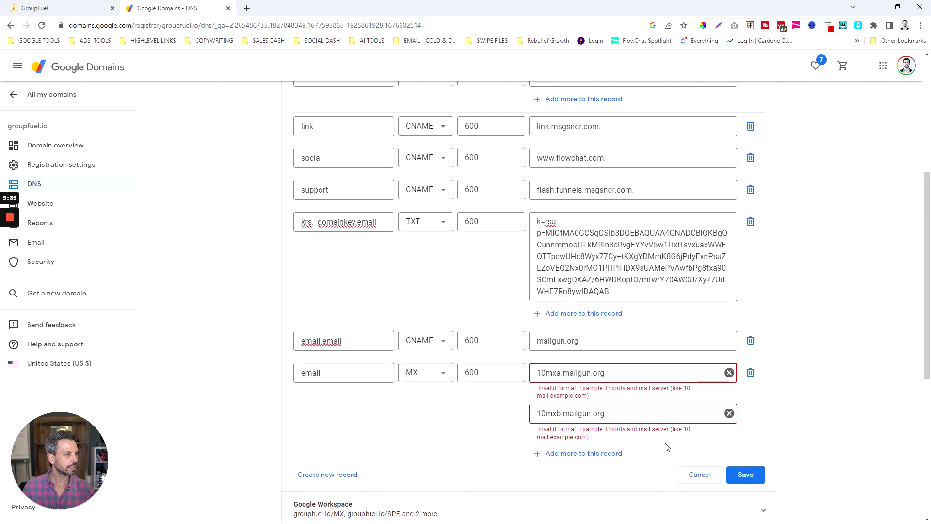
Step: Remove the mxb value and the 10 prefix from the mxa value, then try saving the MX record with mxa.mailgun.org only
left_click(545, 372)
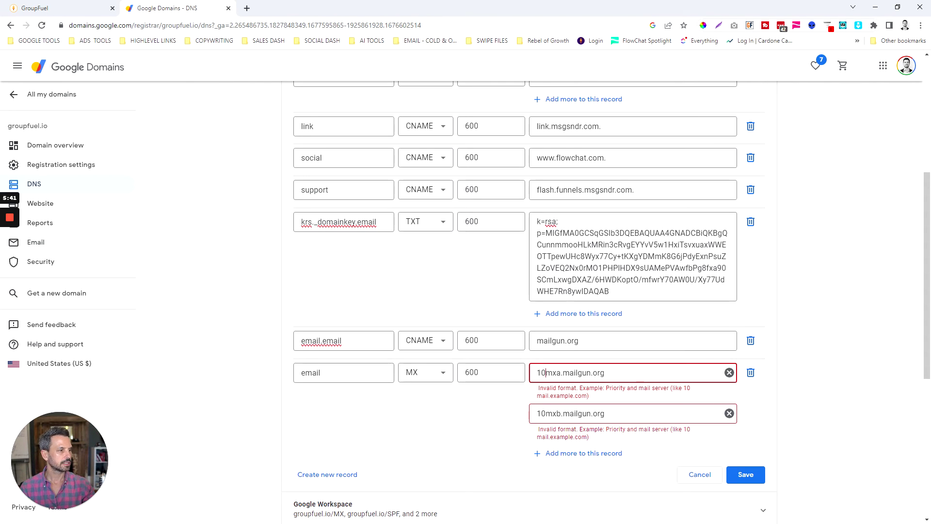
left_click(728, 413)
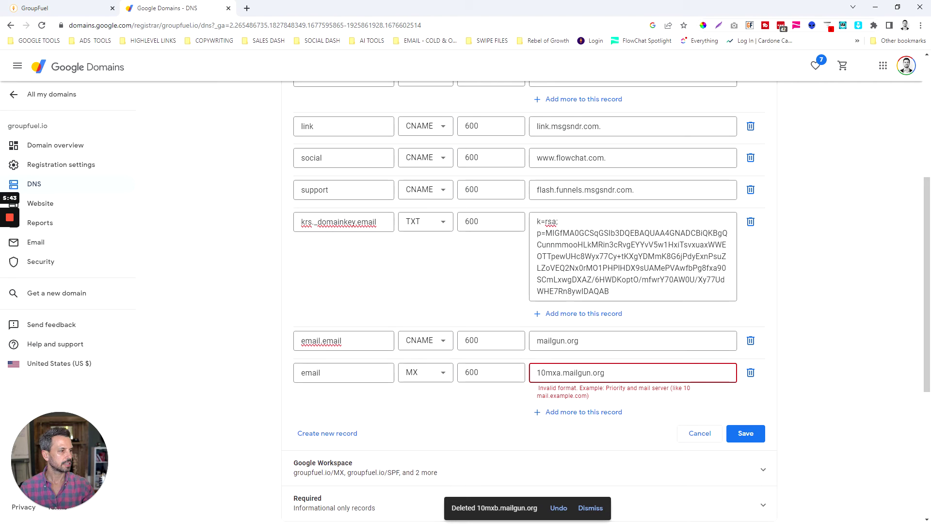
left_click_drag(546, 373, 534, 375)
key("BackSpace")
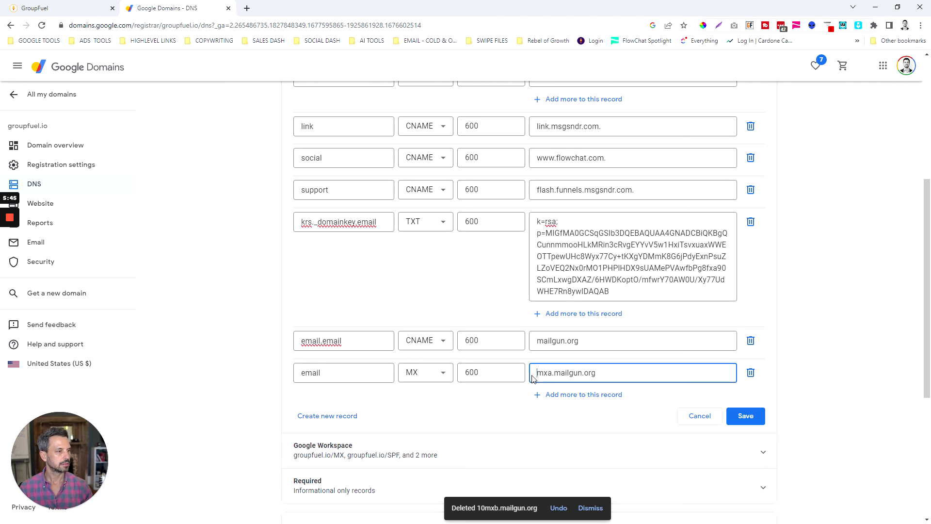
left_click(744, 415)
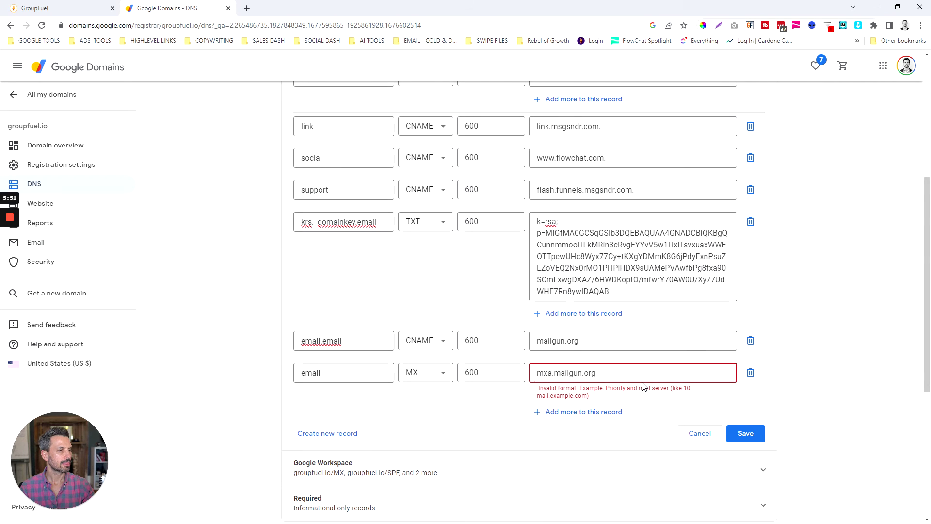
Step: Recheck the MX entries in GroupFuel, delete the email MX record in Google Domains and save the remaining custom records
left_click(63, 9)
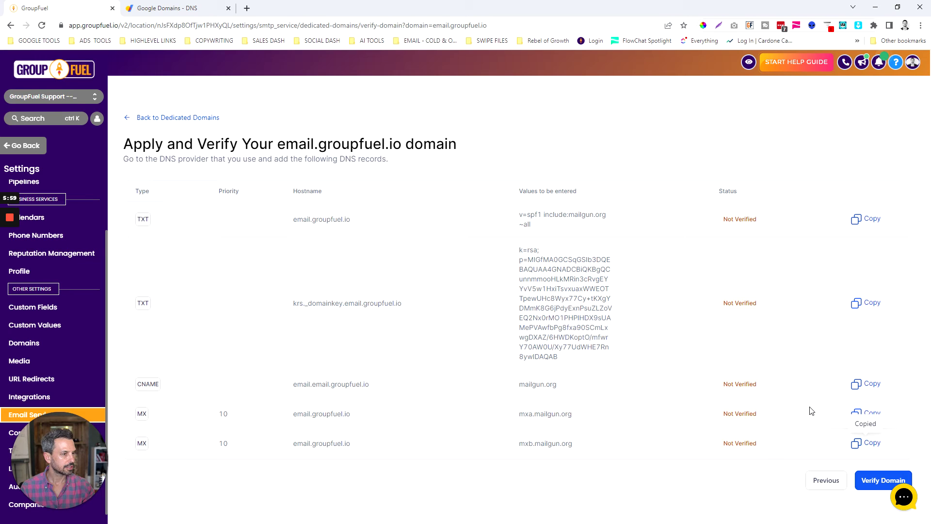
left_click(170, 8)
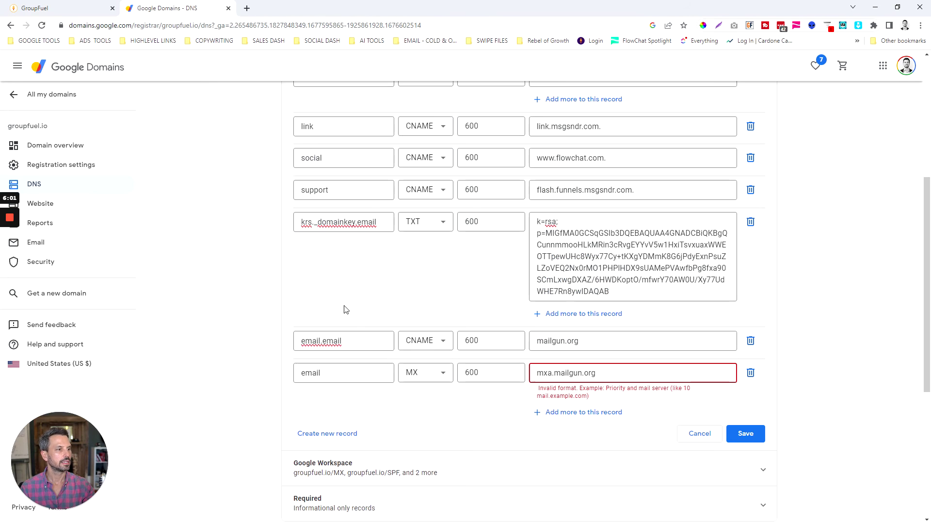
scroll(427, 350, "down", 1)
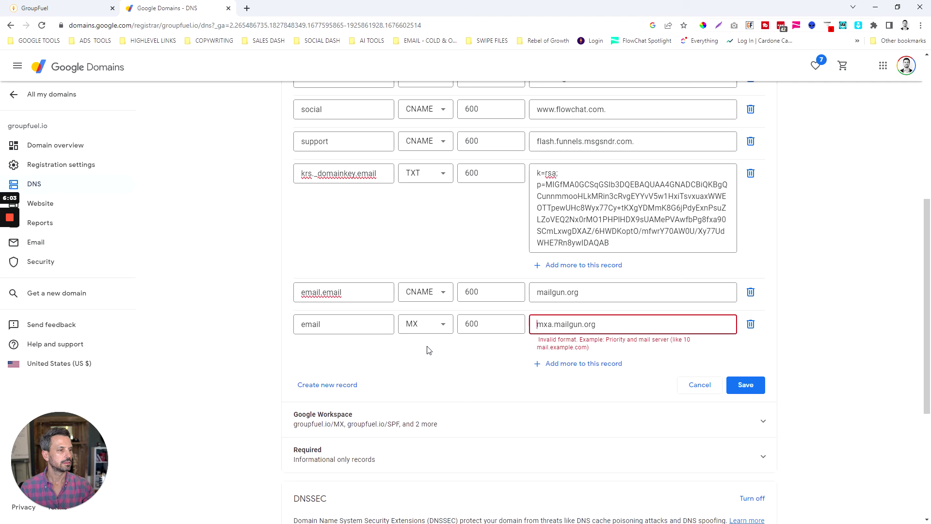
left_click(750, 324)
scroll(724, 343, "down", 6)
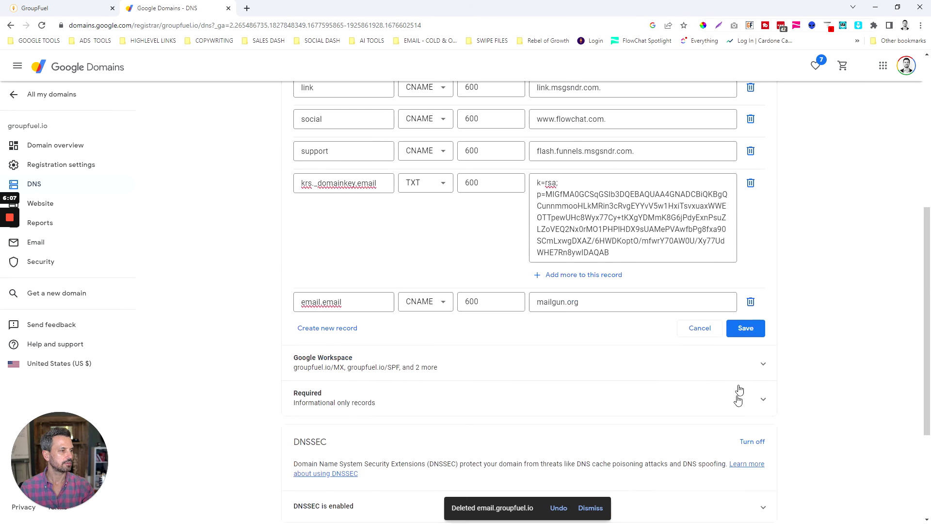
left_click(745, 323)
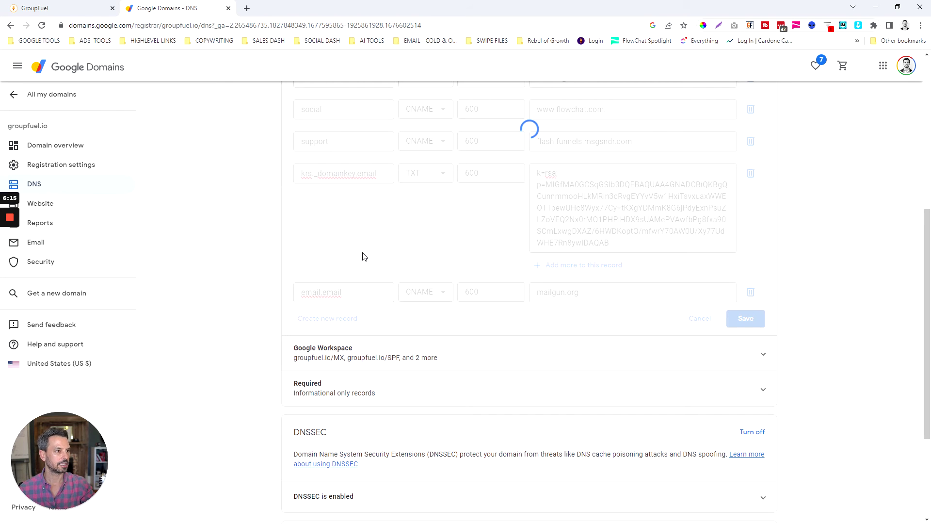
scroll(293, 272, "down", 1)
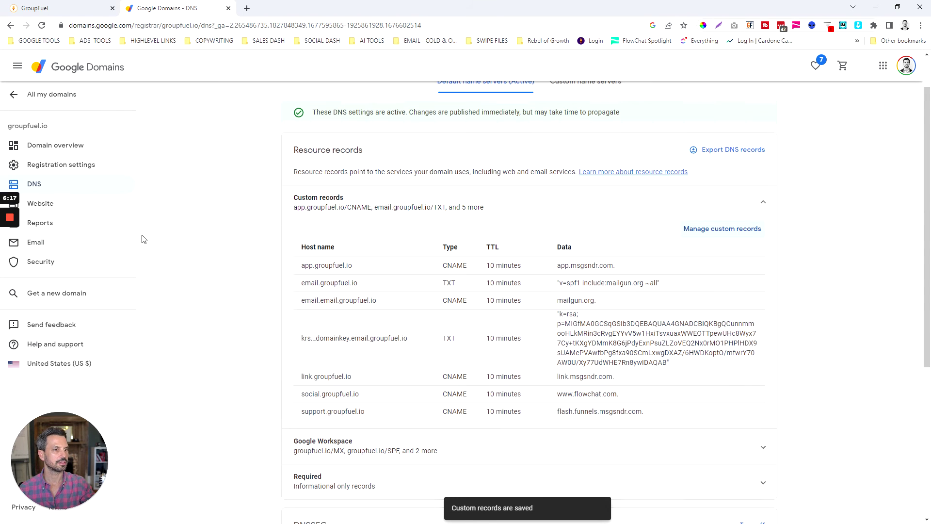
left_click(34, 185)
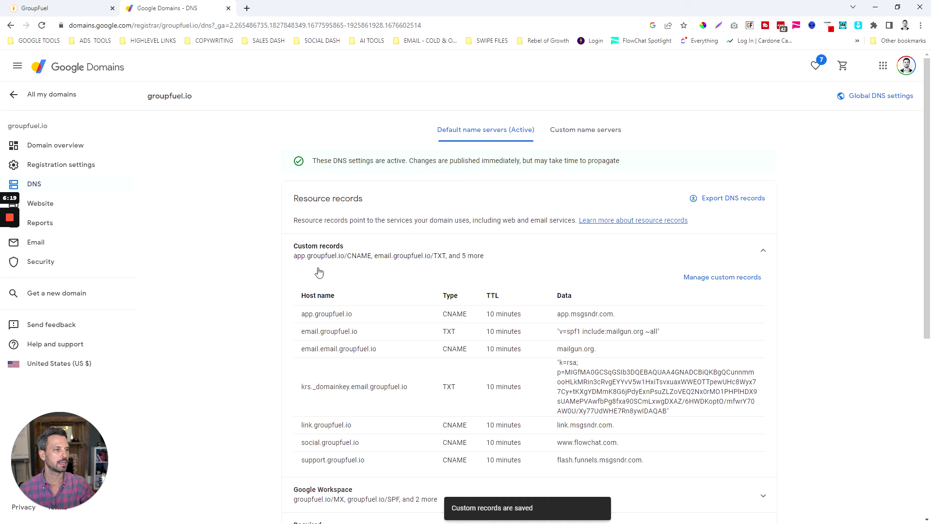
Step: Open the DNS settings of gohighticketnow.com and examine how its mailgun MX record is formatted
left_click(36, 94)
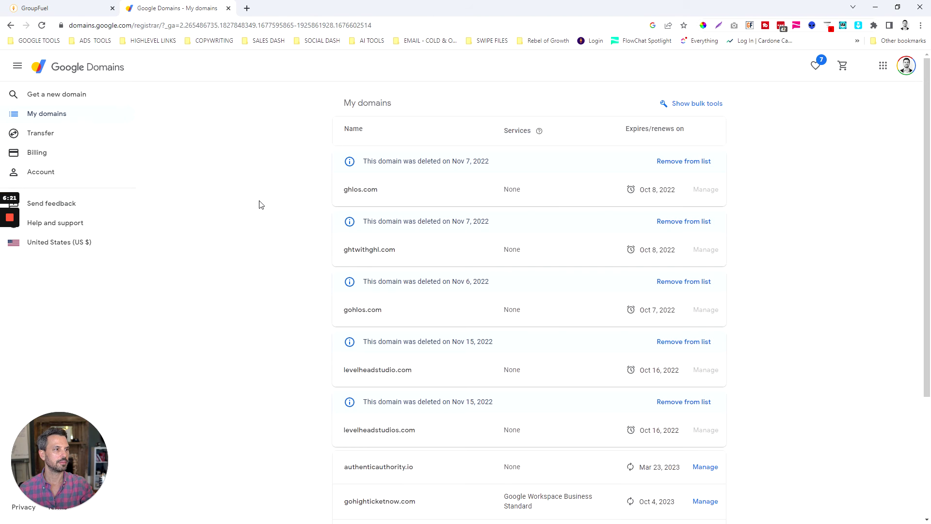
scroll(328, 294, "down", 3)
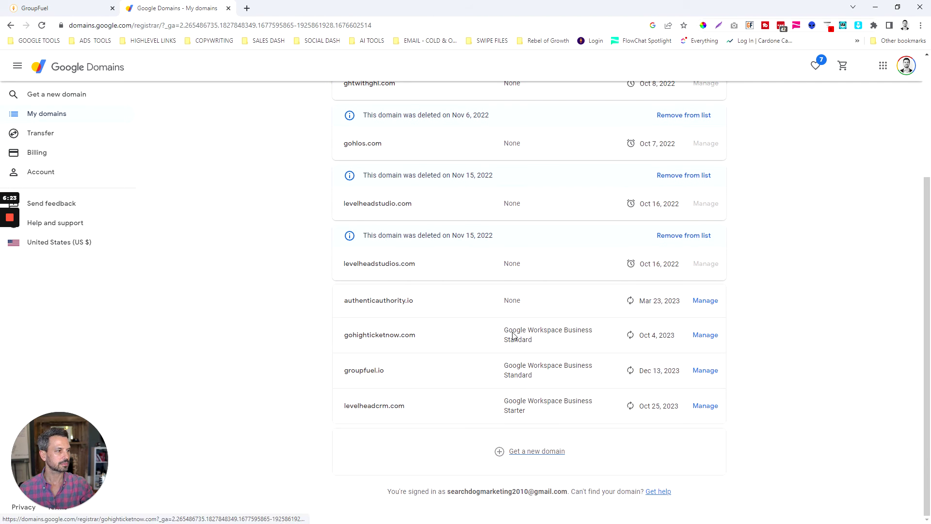
left_click(701, 335)
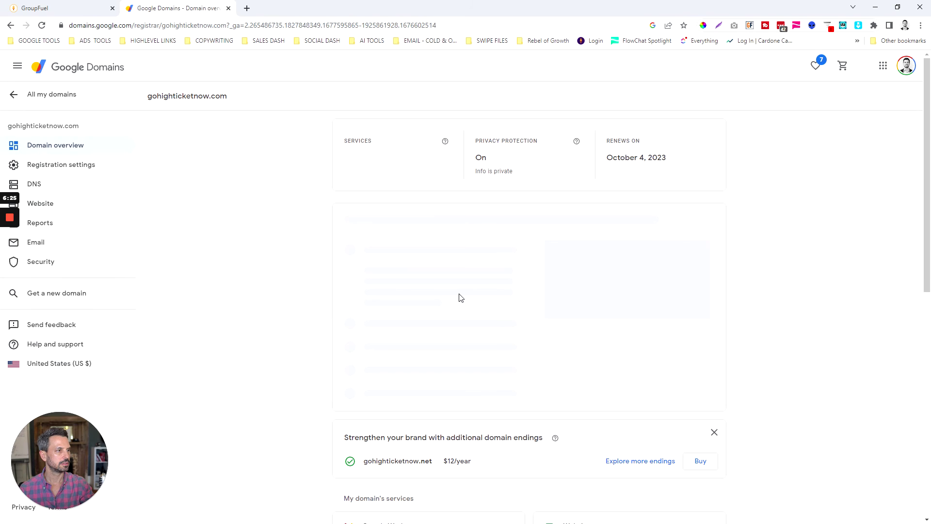
left_click(33, 184)
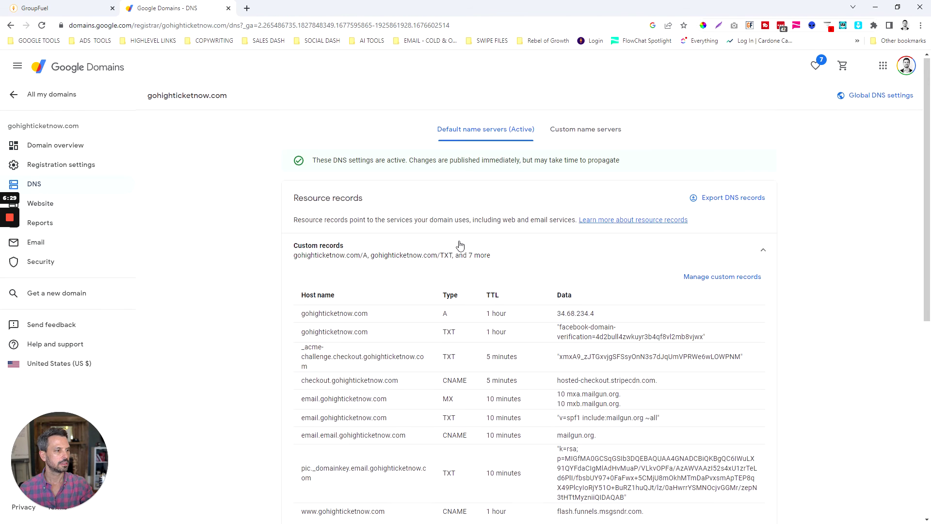
scroll(458, 245, "down", 3)
scroll(460, 245, "down", 1)
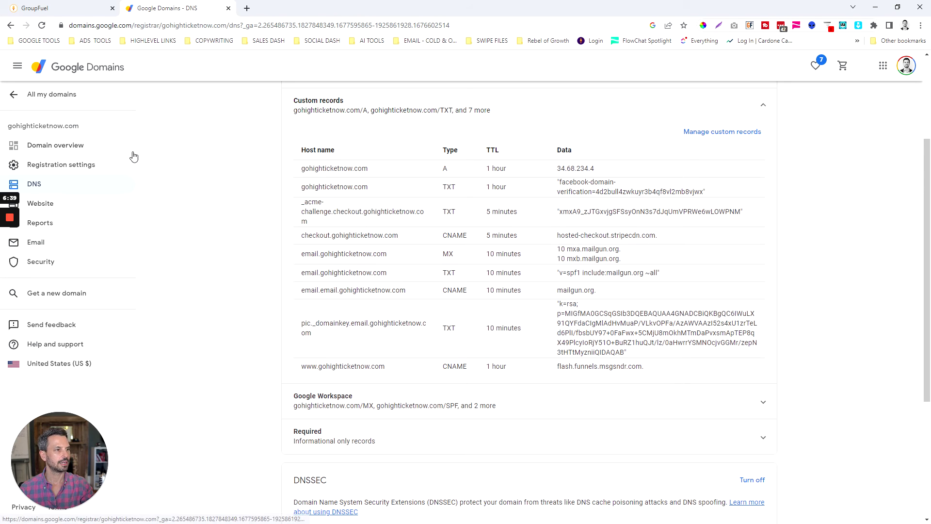
Step: Return to the domain list and open the DNS custom records of groupfuel.io
left_click(13, 98)
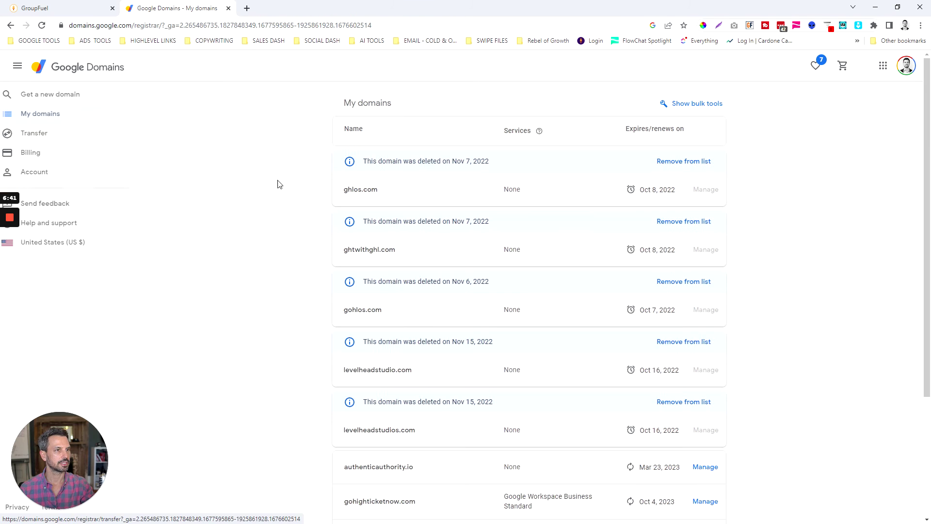
scroll(485, 330, "down", 3)
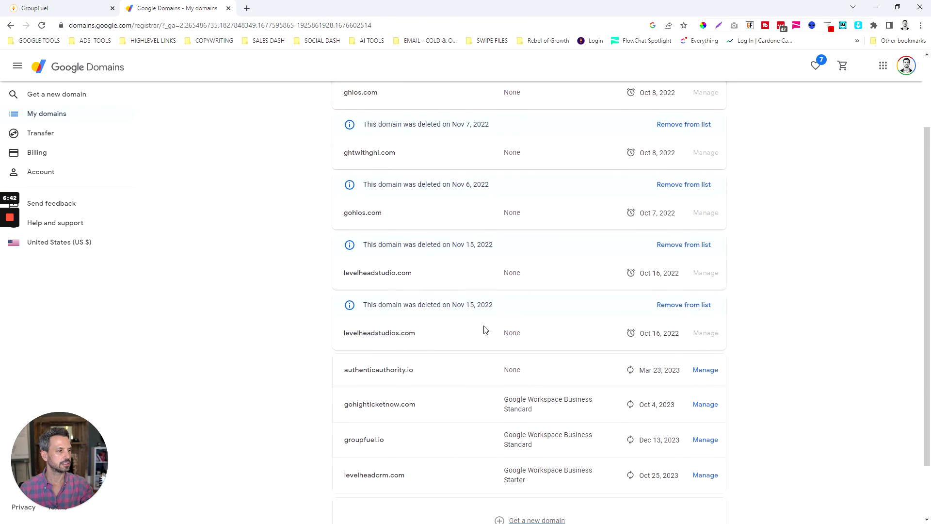
left_click(703, 440)
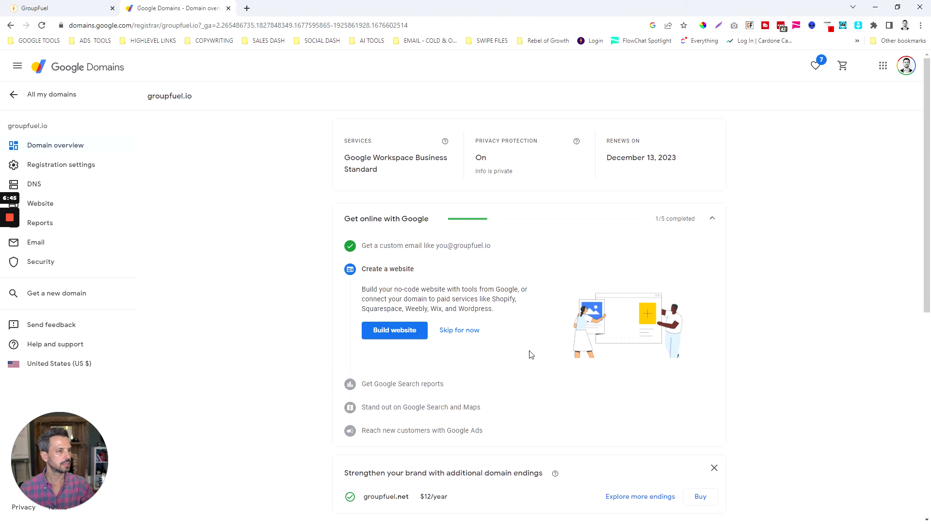
left_click(34, 186)
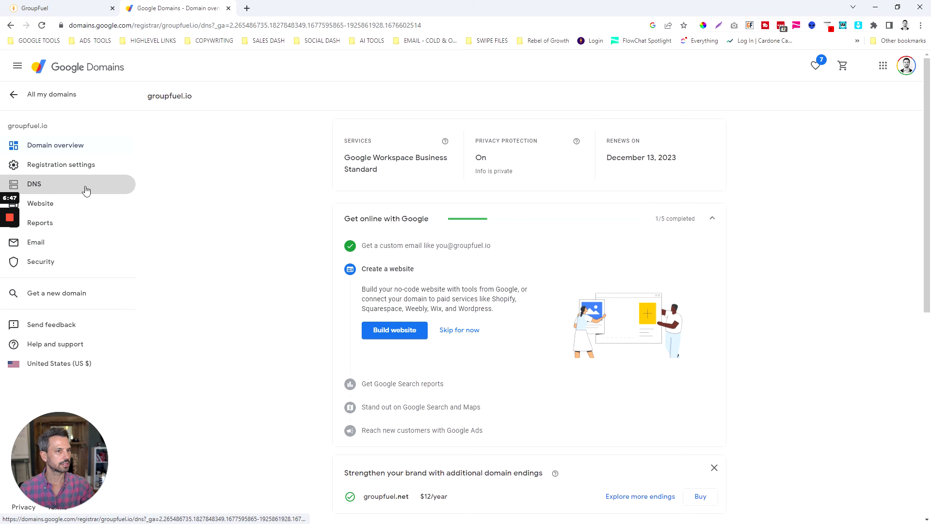
scroll(377, 243, "down", 2)
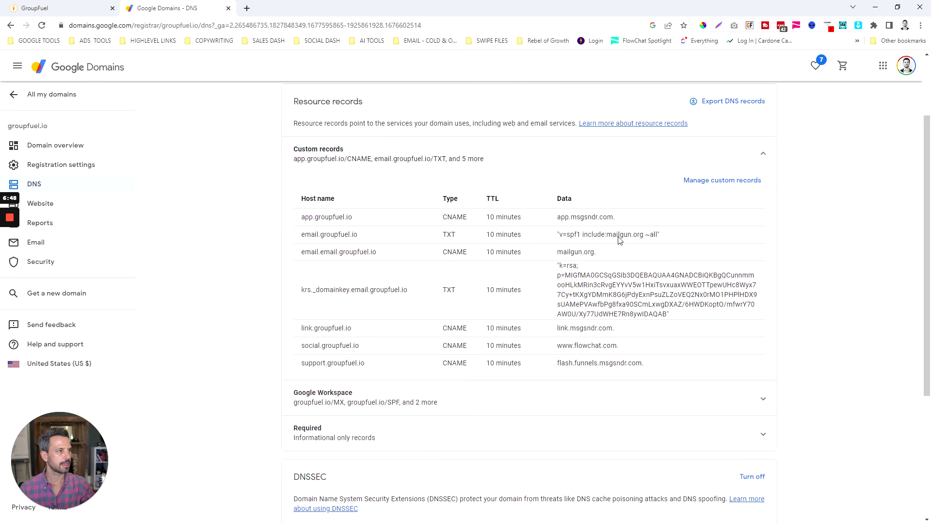
Step: Start a new custom DNS record for groupfuel.io with host name email, type MX and a TTL of 600
left_click(713, 184)
scroll(485, 339, "down", 5)
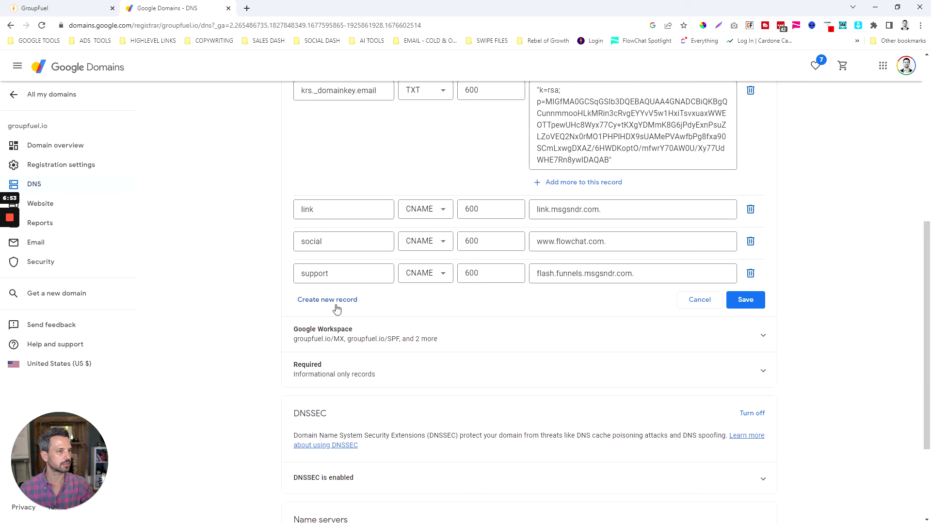
left_click(336, 289)
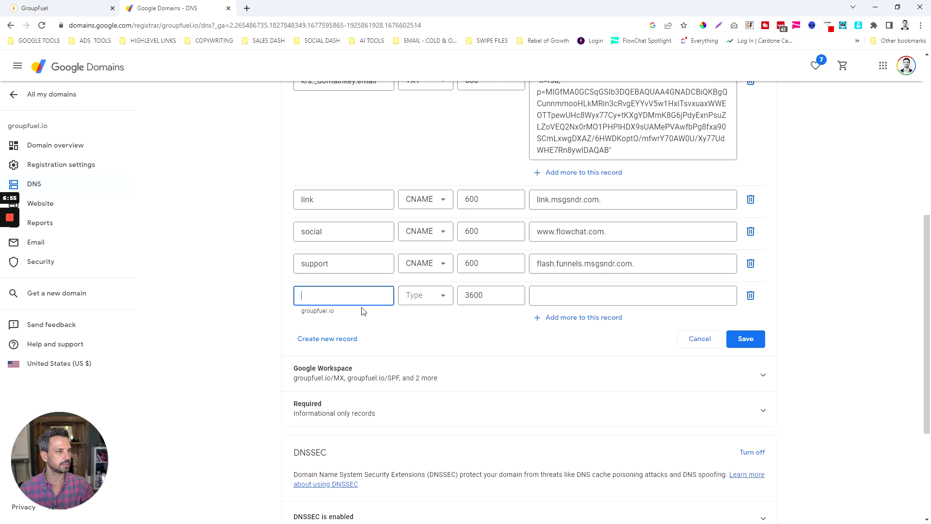
type("email")
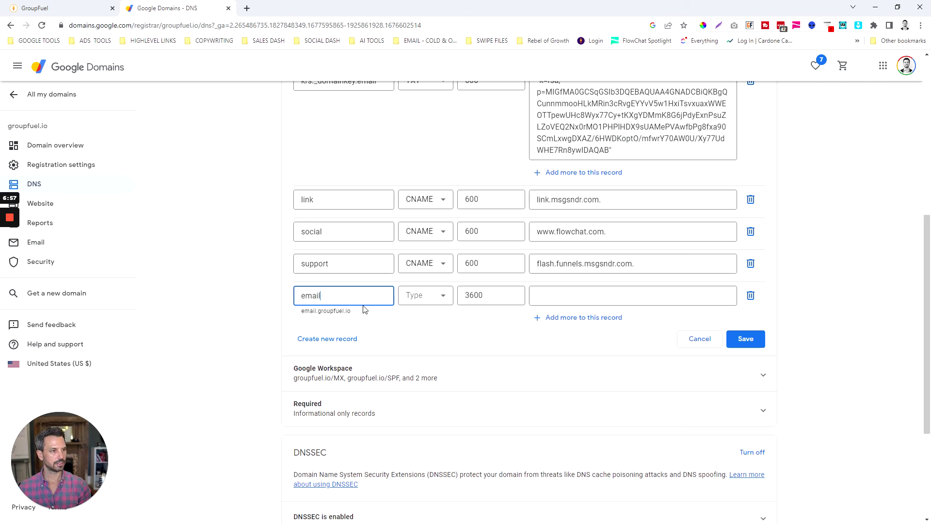
left_click(417, 295)
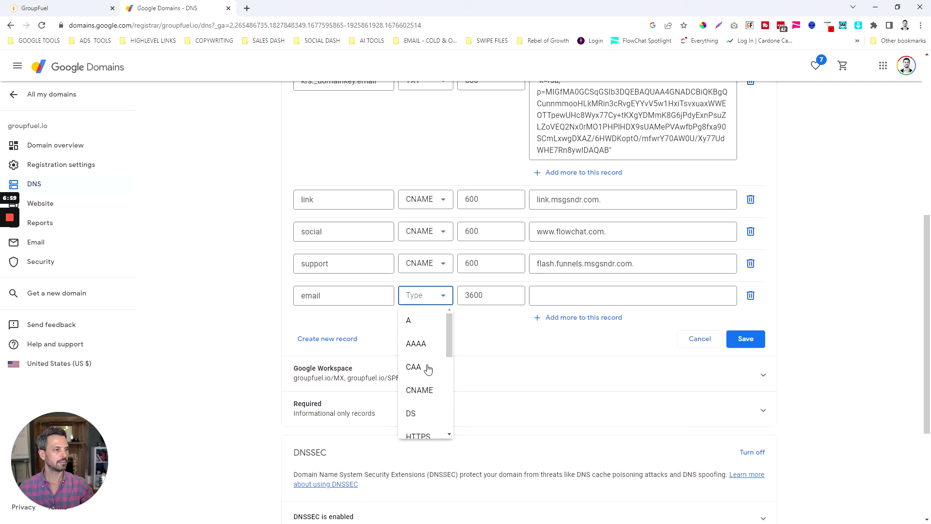
scroll(423, 399, "down", 5)
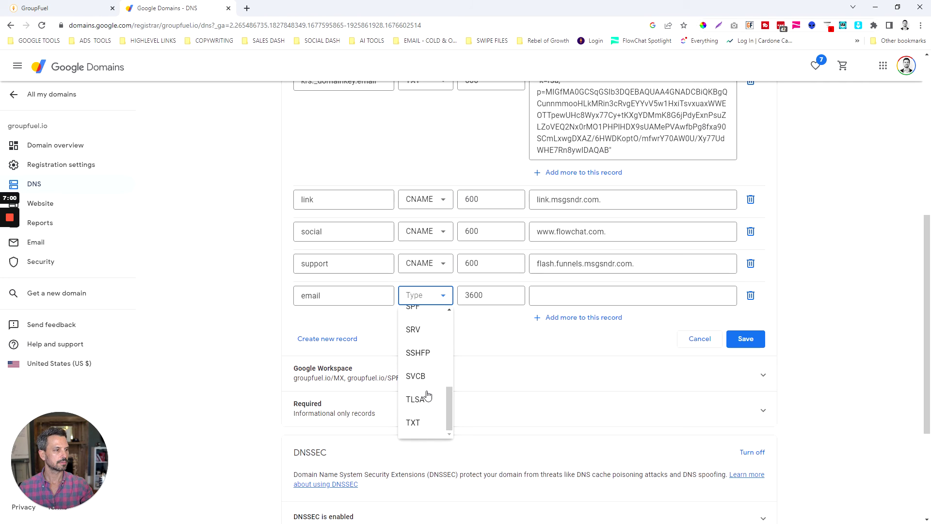
scroll(429, 386, "up", 1)
scroll(429, 386, "up", 1)
left_click(414, 330)
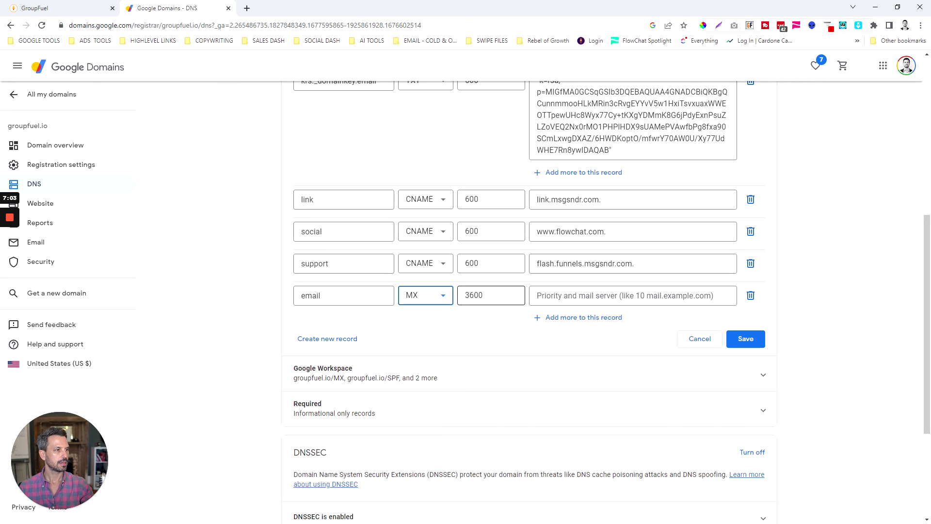
left_click(489, 296)
left_click(484, 321)
Step: Give the email MX record the two values 10 mxa.mailgun.org and 10 mxb.mailgun.org, and save the custom records
left_click(555, 301)
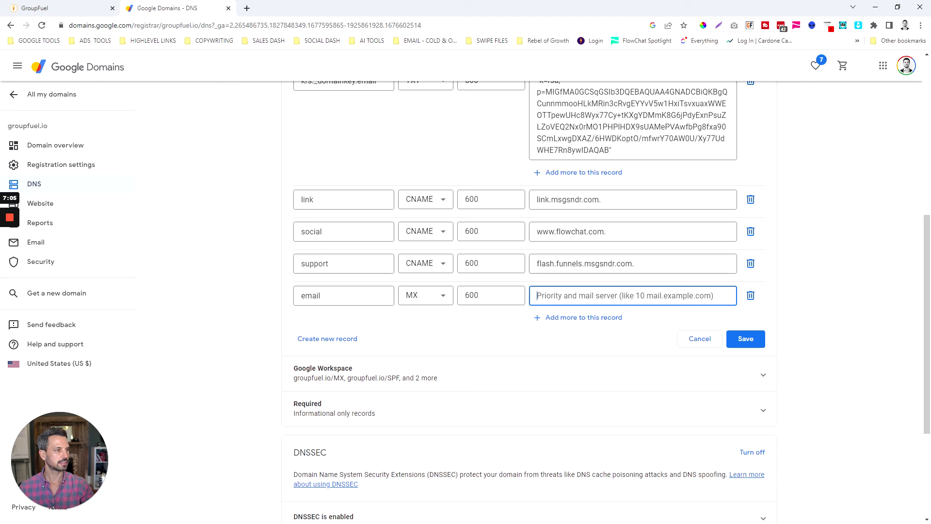
type("mxb.mailgun.org")
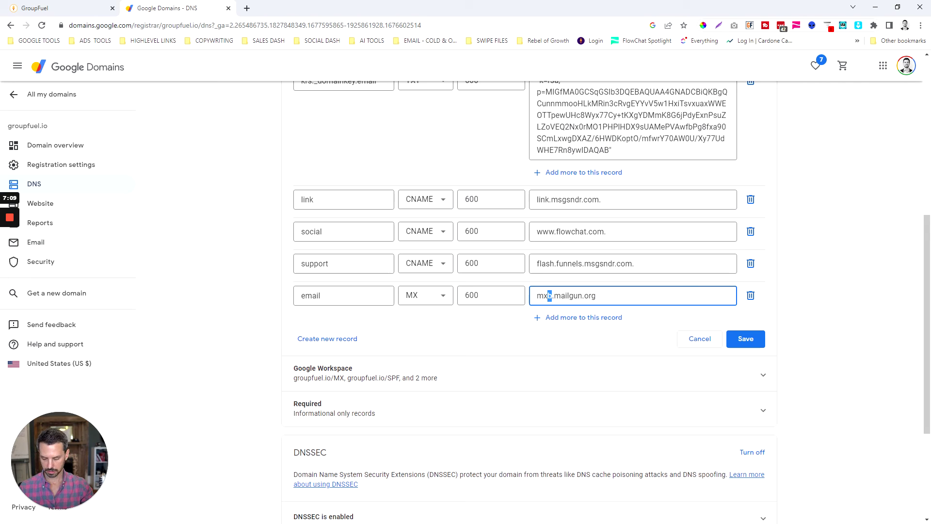
type("a")
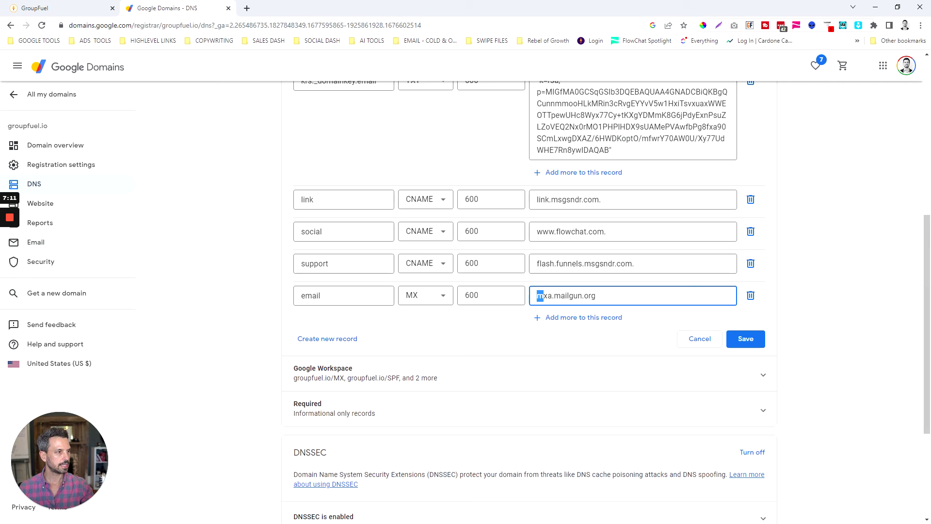
type("10")
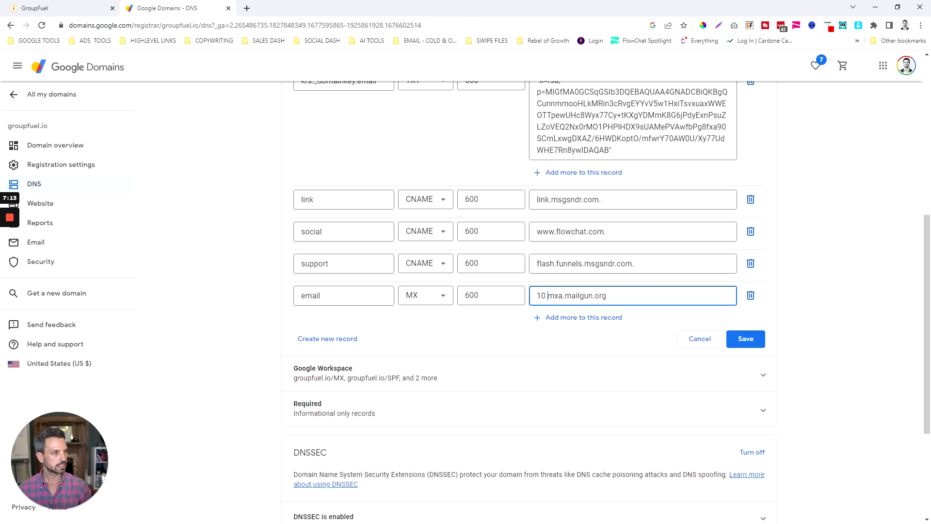
left_click(566, 318)
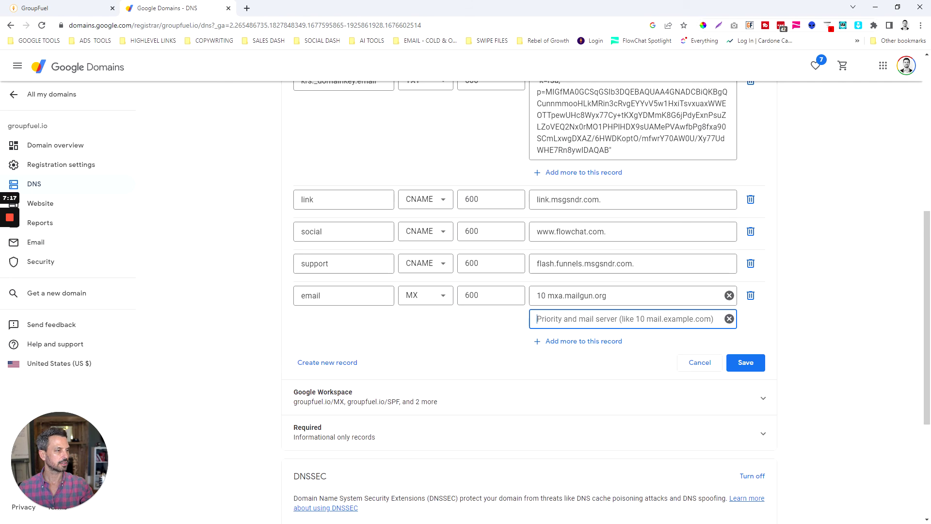
type("mxb.mailgun.org")
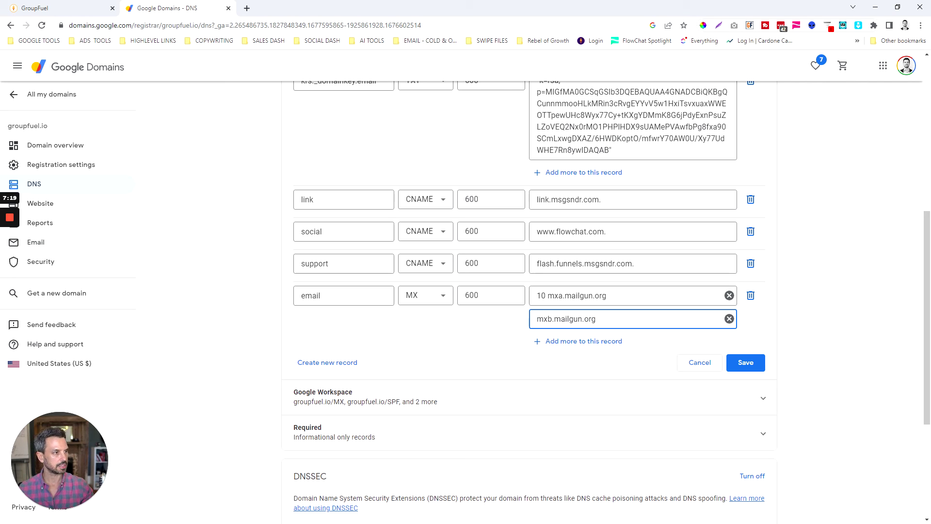
type("10")
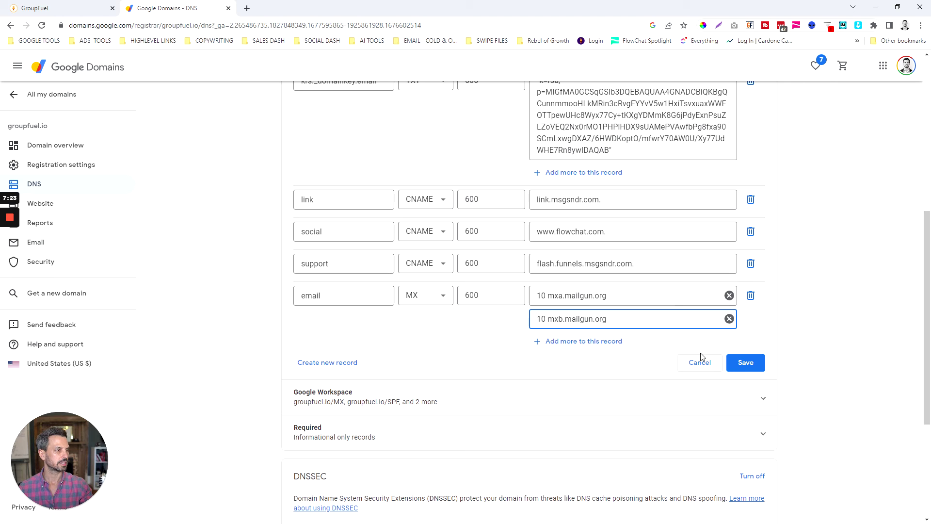
left_click(746, 364)
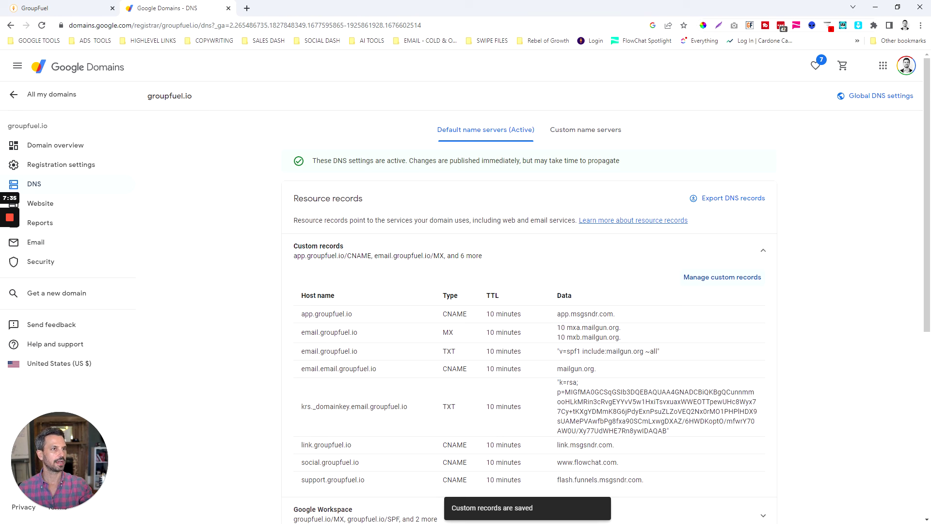
Step: Switch to GroupFuel and run the domain verification for email.groupfuel.io, repeating it once
left_click(75, 11)
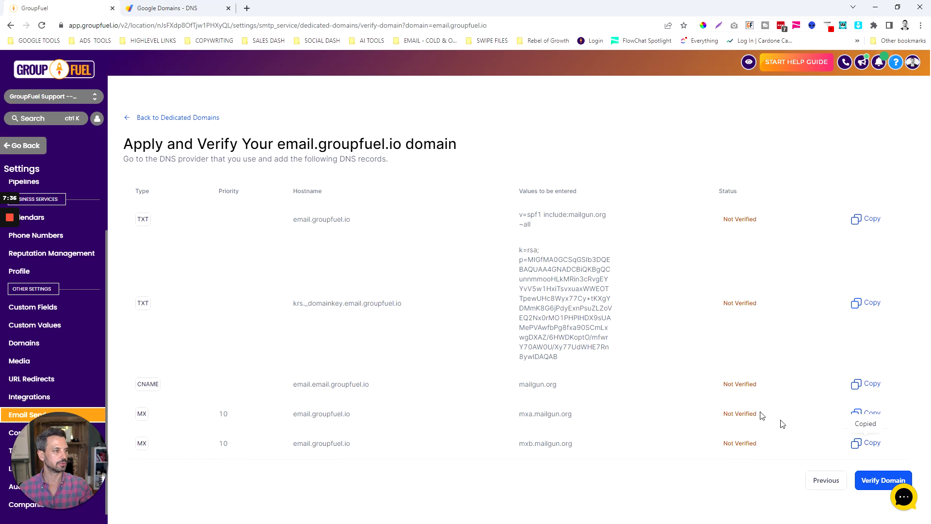
left_click(873, 480)
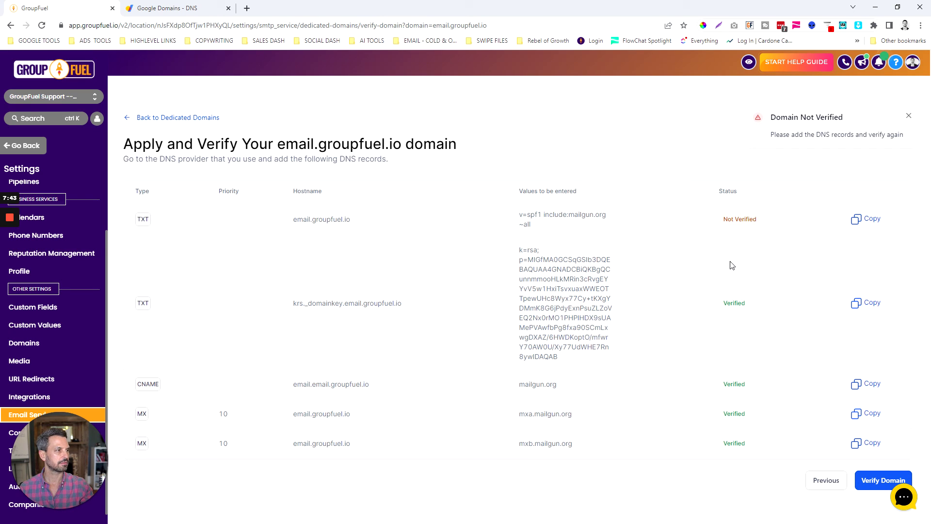
left_click(863, 482)
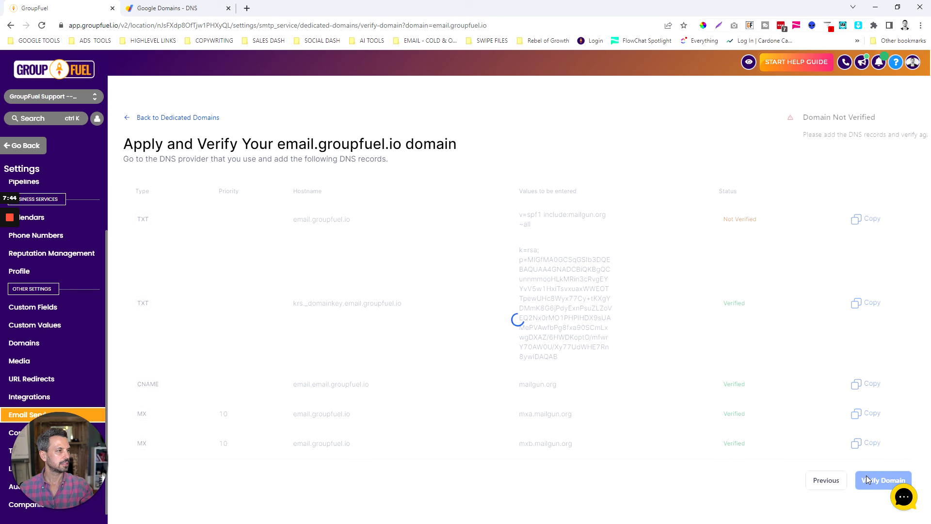